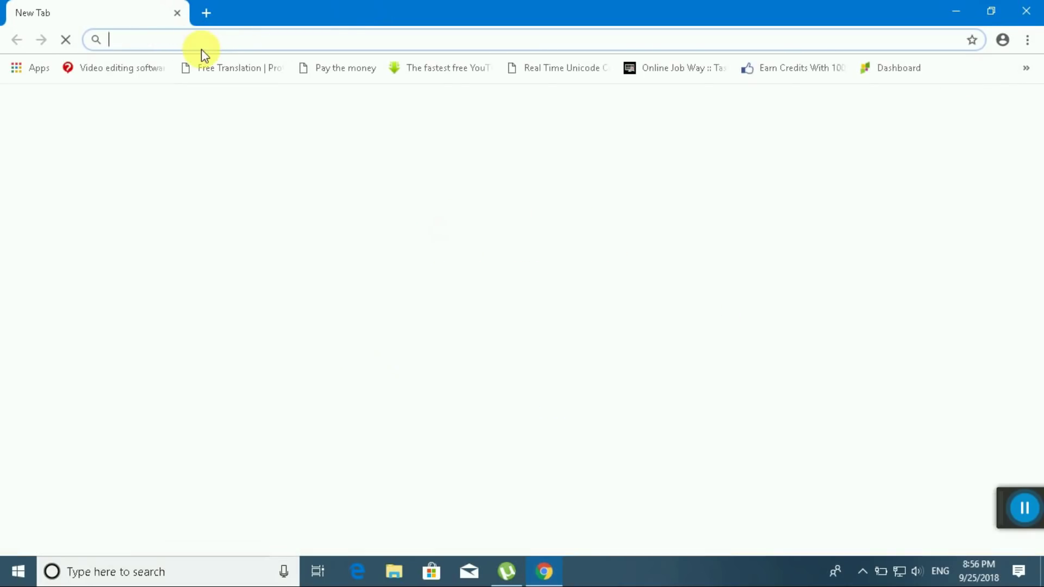
- Open Google and search for "free download vyprvpn"
text(g)
key(Return)
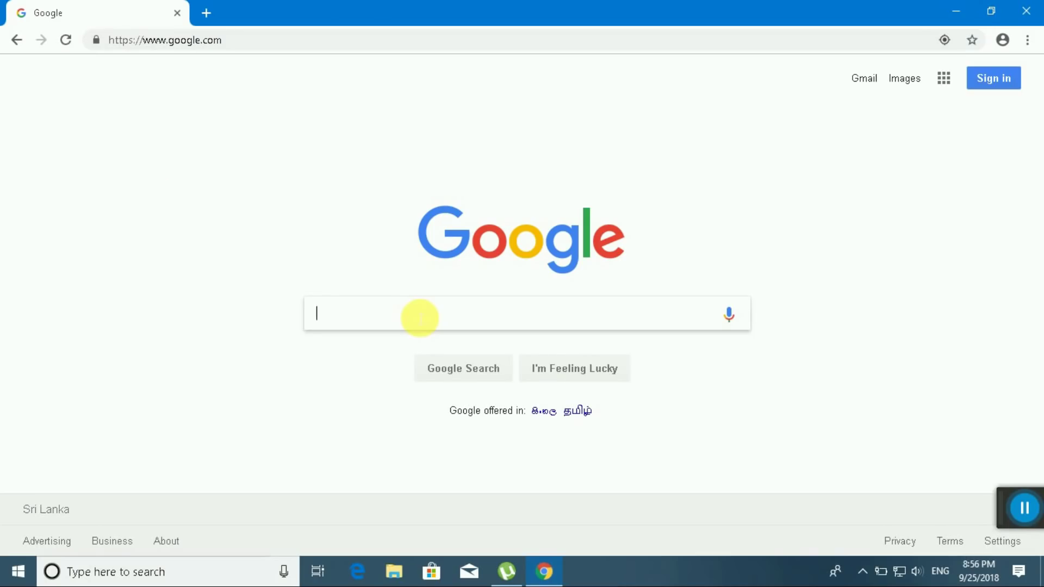
click(420, 318)
text(free d)
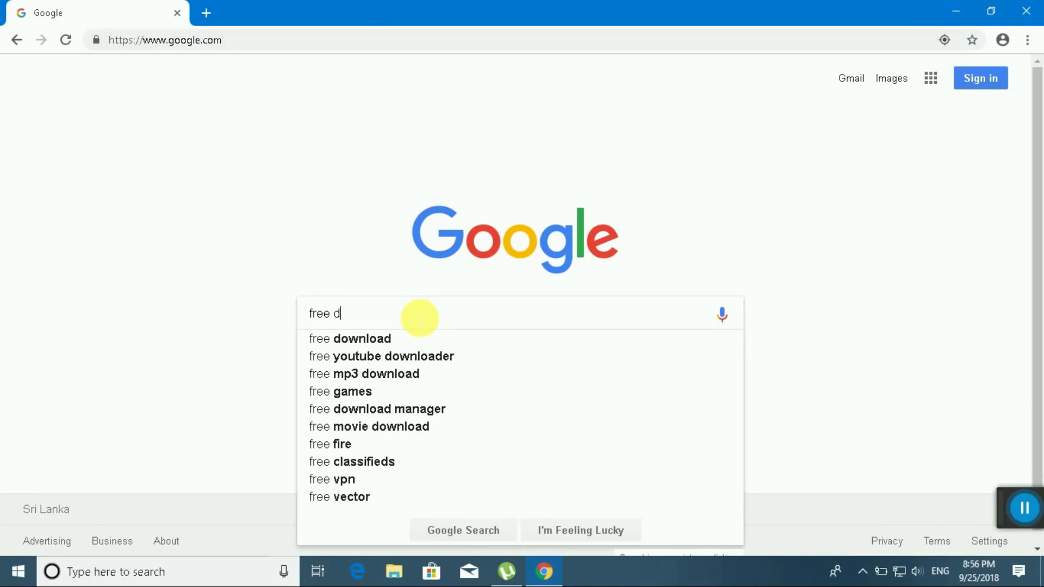
text(ownlo)
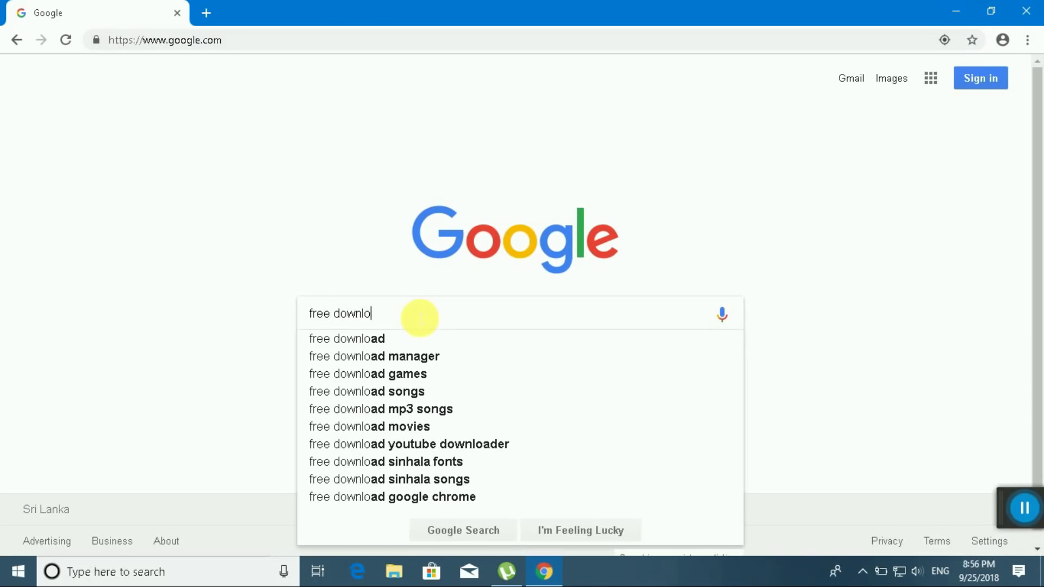
text(ad )
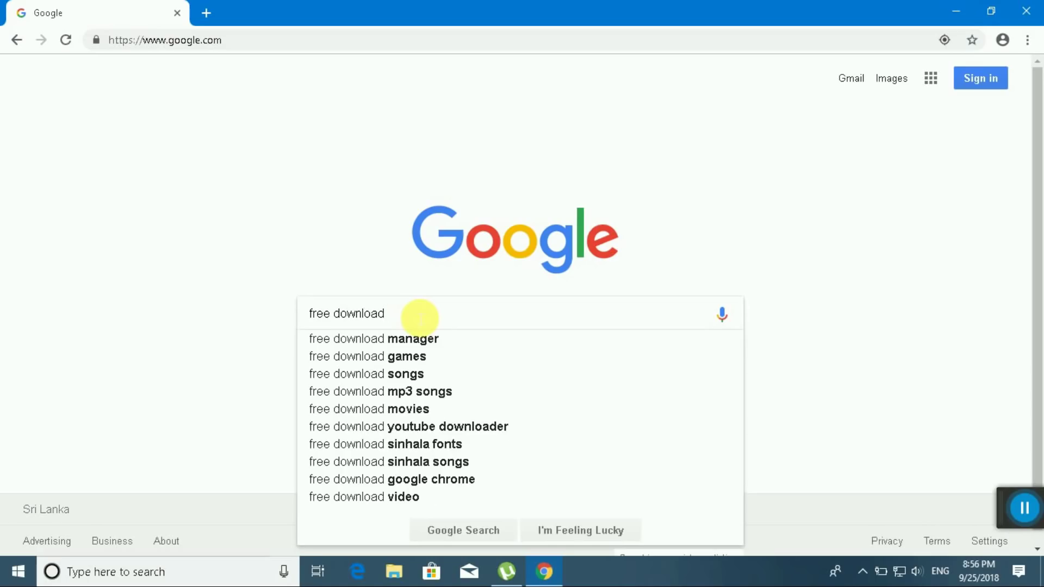
text(vyp)
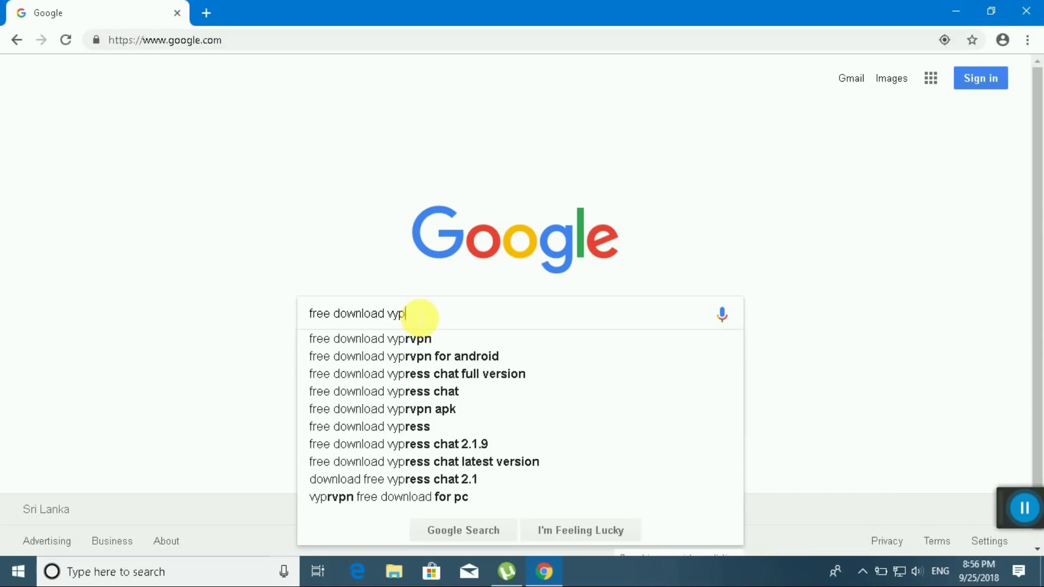
text(r)
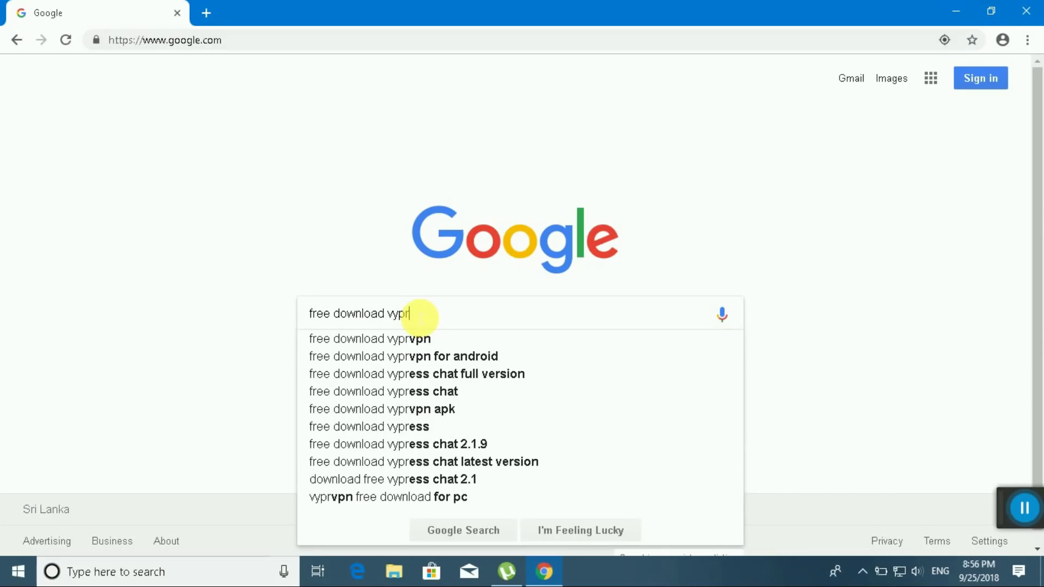
click(425, 338)
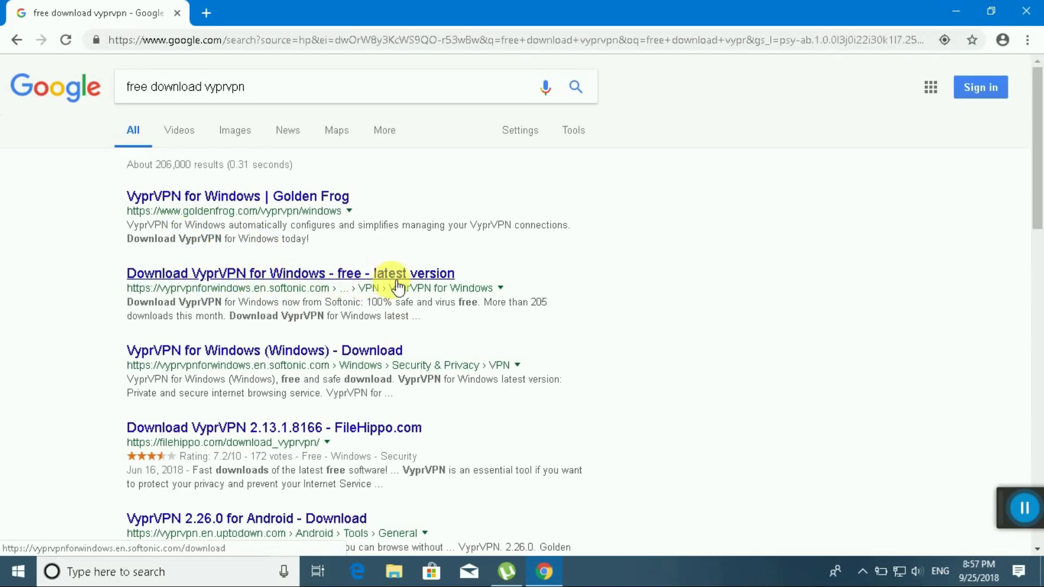
- Download the VyprVPN for Windows installer from Softonic's alternative download link and dismiss the sponsored pop-up
click(249, 279)
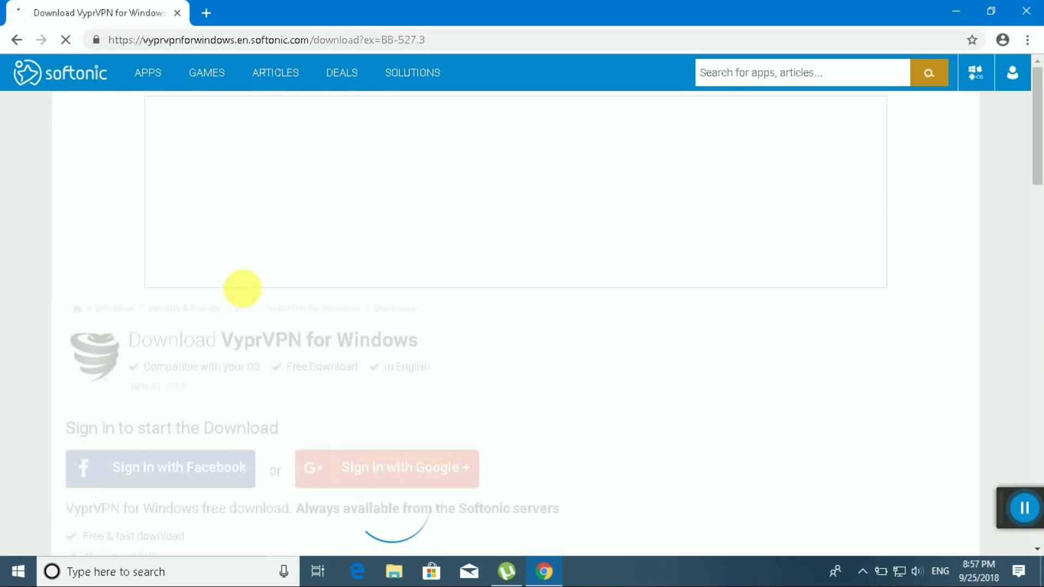
scroll(242, 273, down, 3)
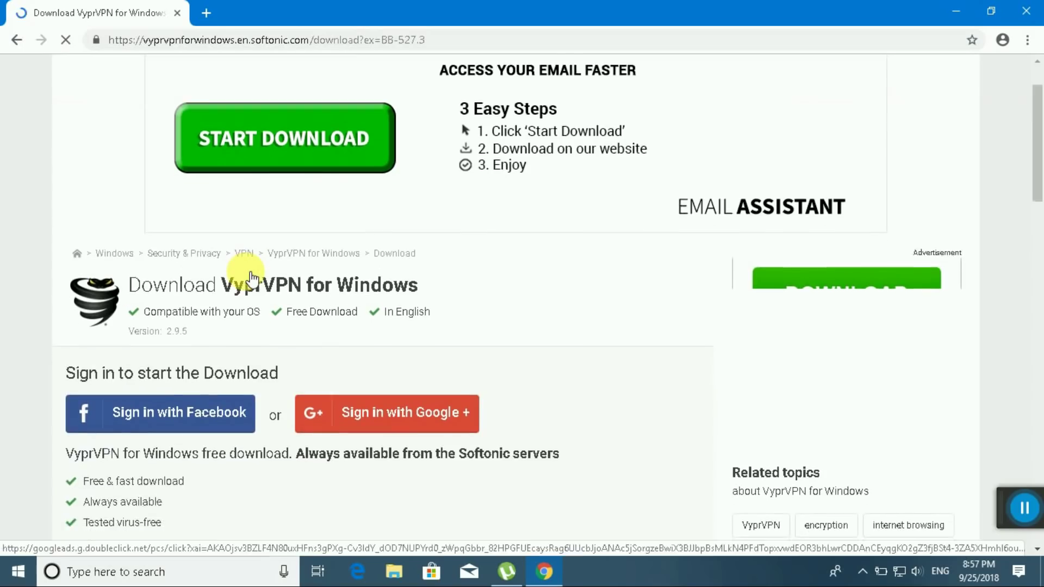
scroll(169, 413, down, 3)
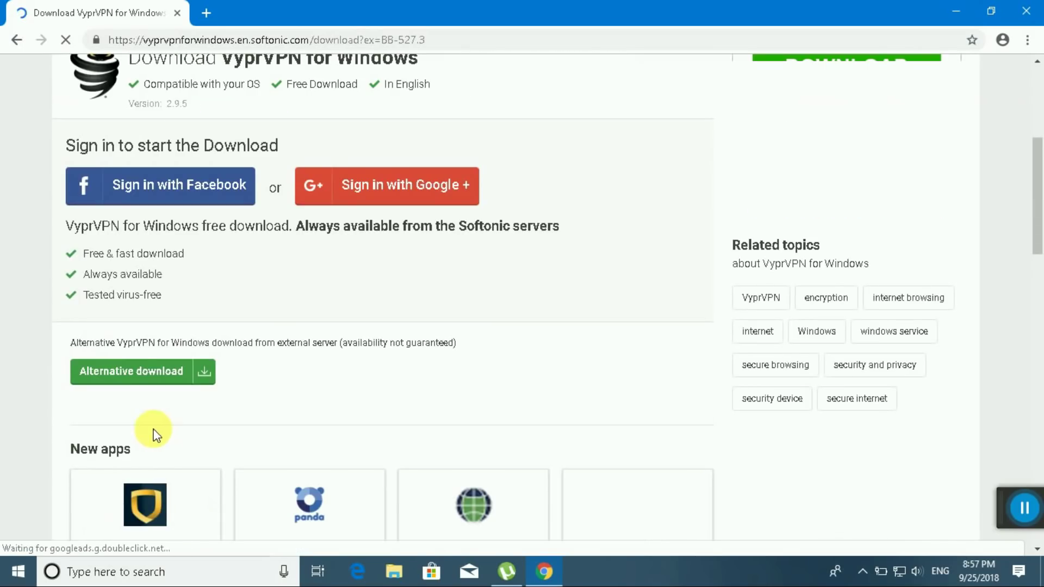
click(130, 375)
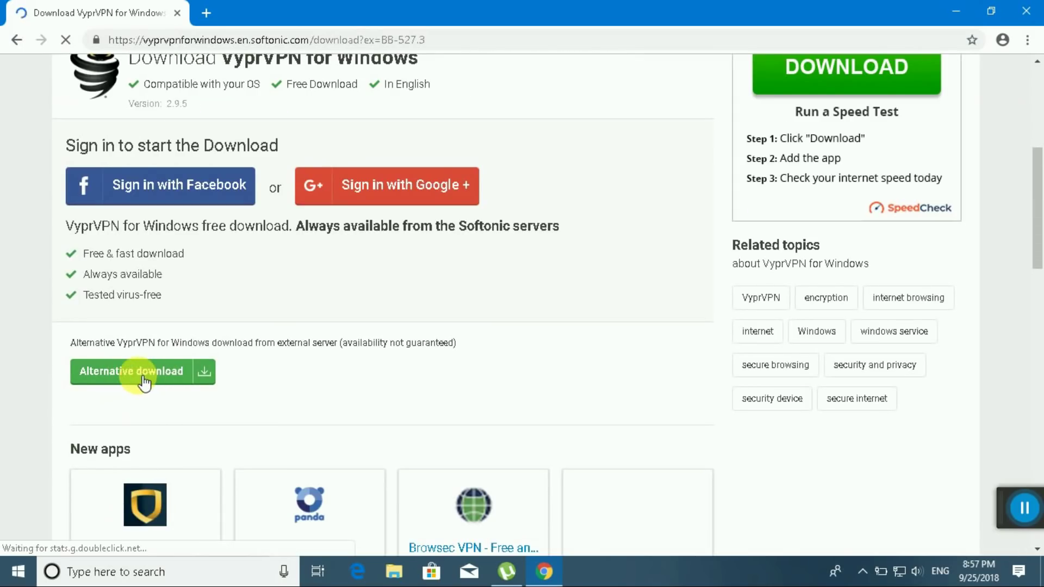
click(134, 375)
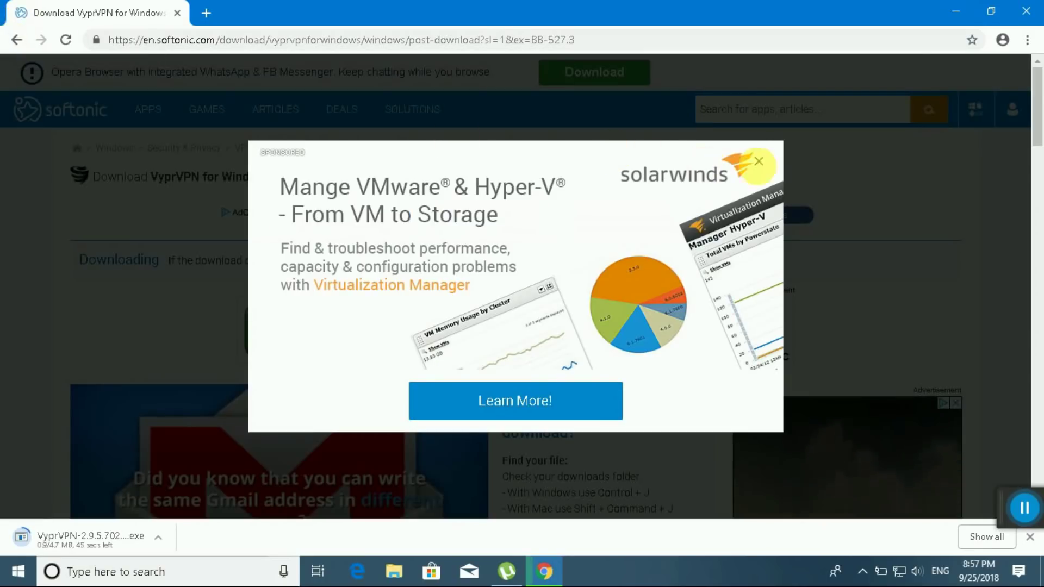
click(759, 161)
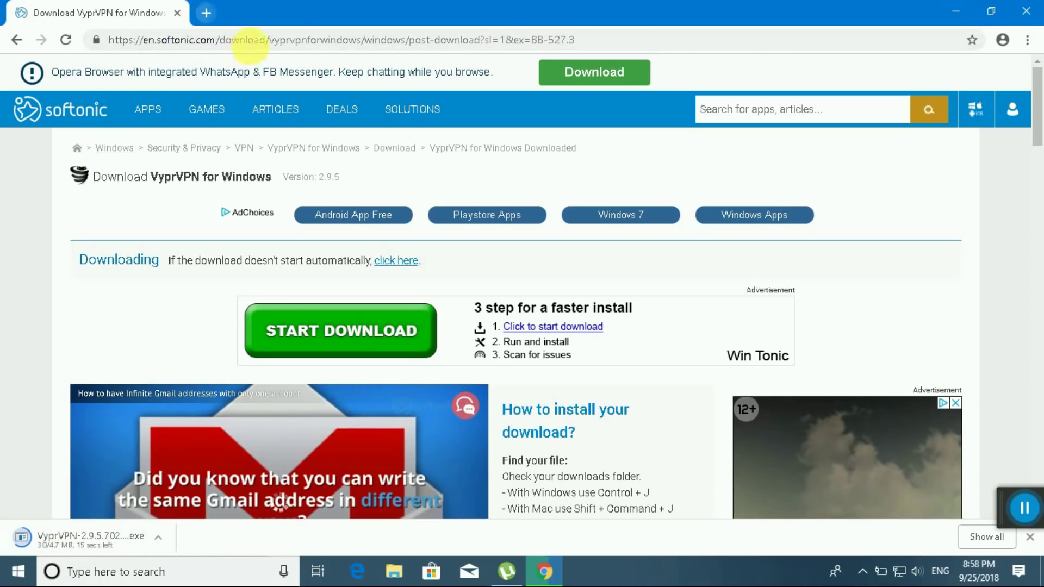
- Open the Google homepage in a new tab and close the Softonic download page
key(ctrl+t)
text(g)
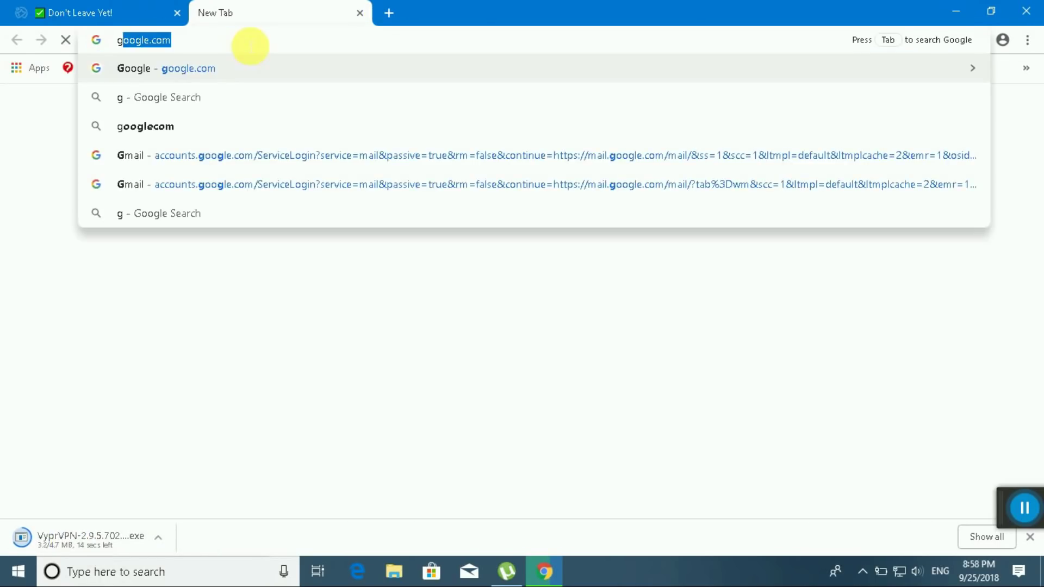
key(Return)
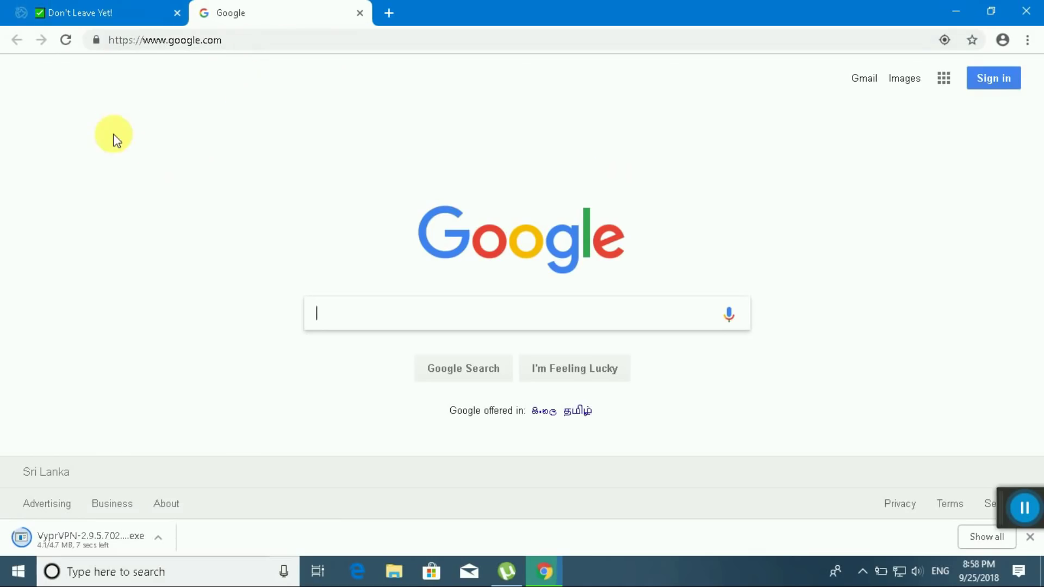
click(177, 13)
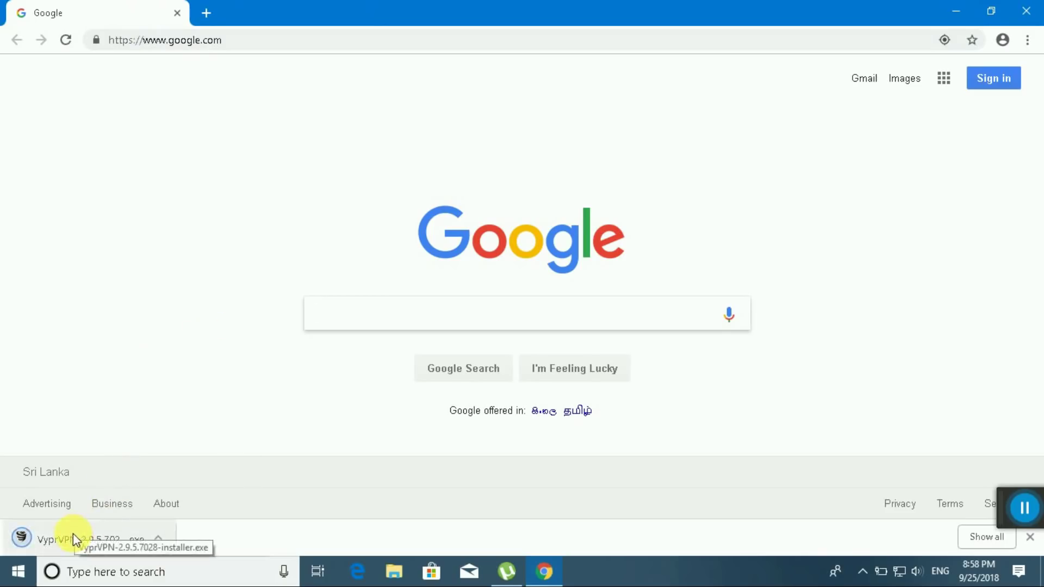
- Minimize the browser to return to the desktop and open Control Panel
click(959, 7)
right_click(441, 188)
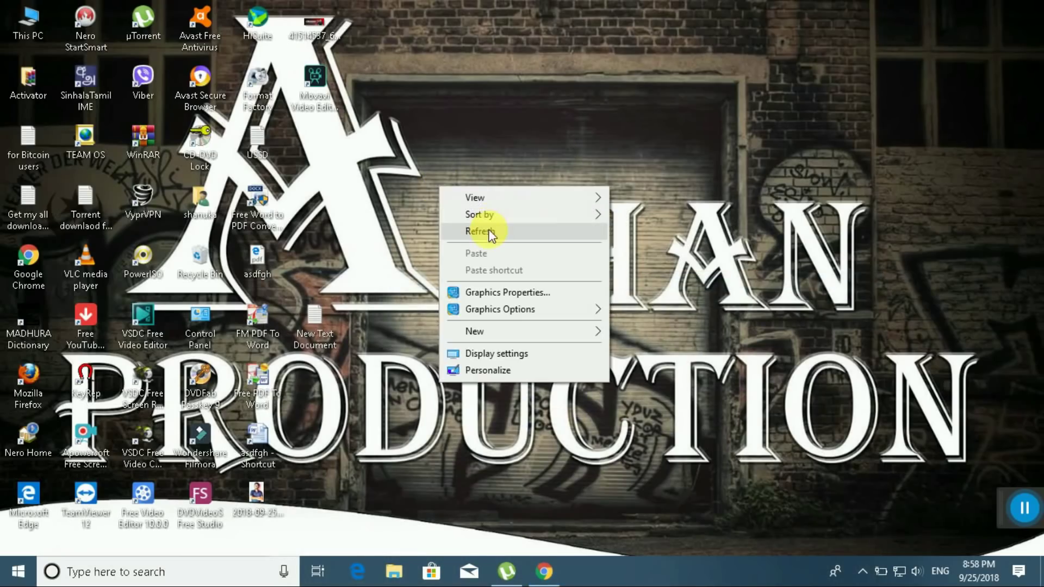
click(490, 231)
right_click(507, 194)
click(506, 194)
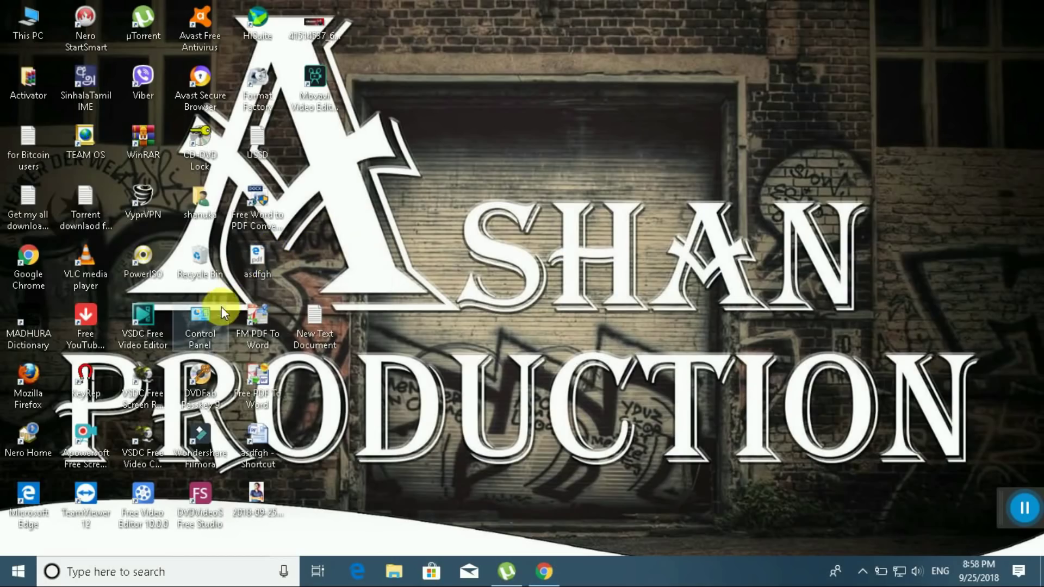
double_click(209, 321)
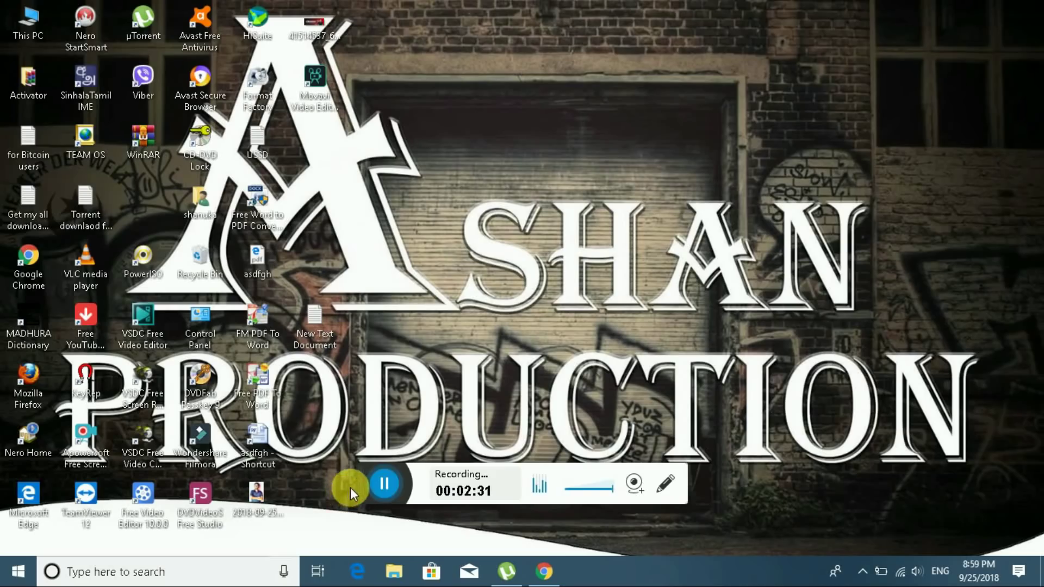
drag(370, 485, 741, 443)
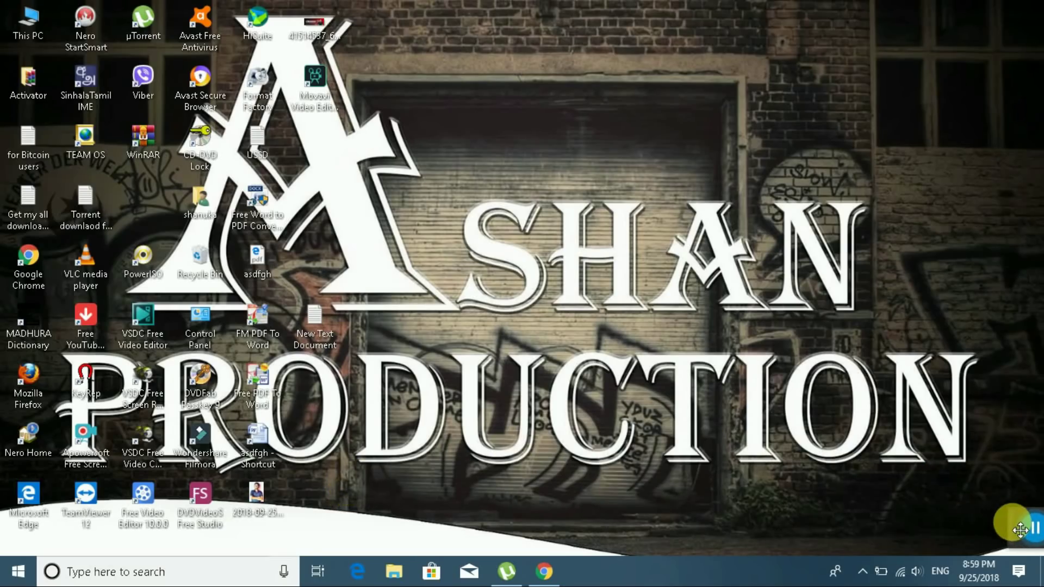
right_click(452, 152)
click(668, 304)
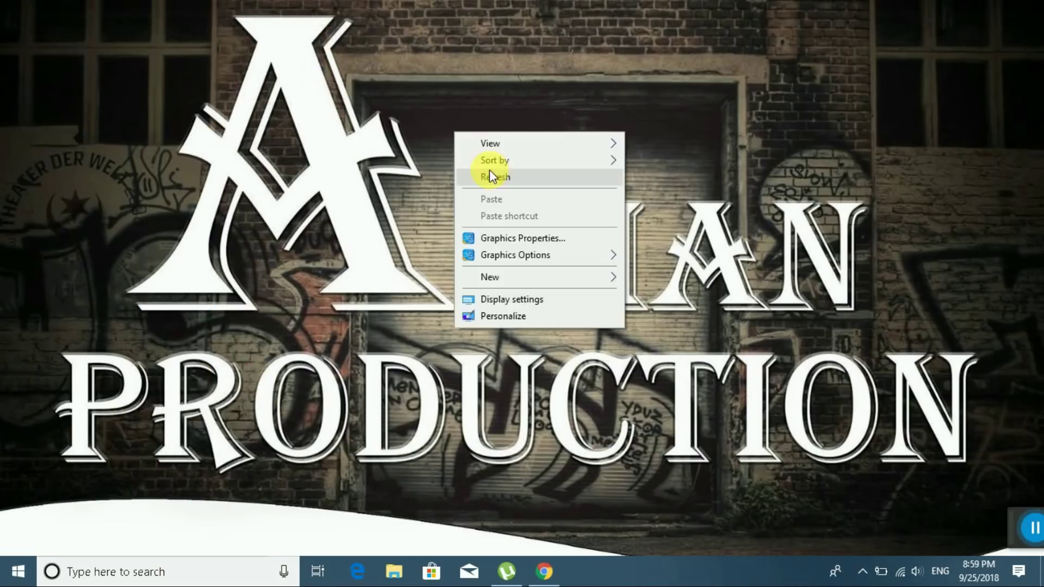
click(491, 169)
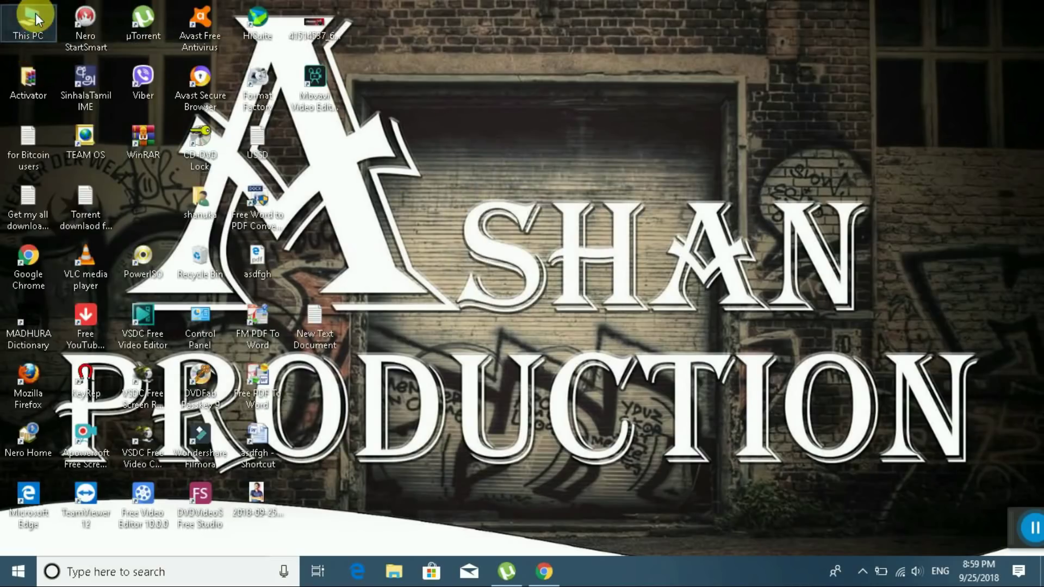
- Open the Downloads folder from This PC and run VyprVPN-2.9.5.7028-installer as administrator
double_click(35, 14)
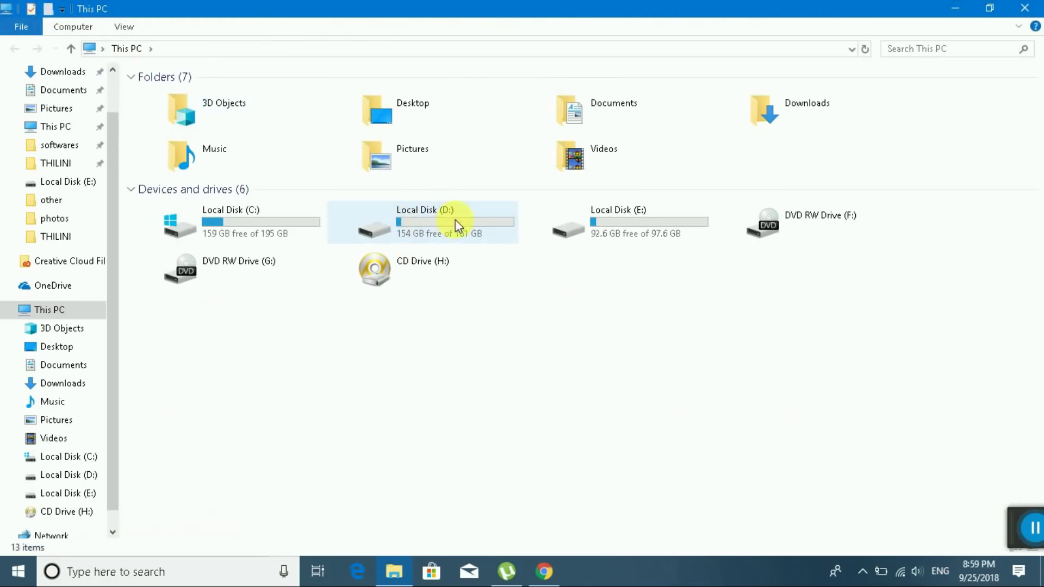
double_click(761, 110)
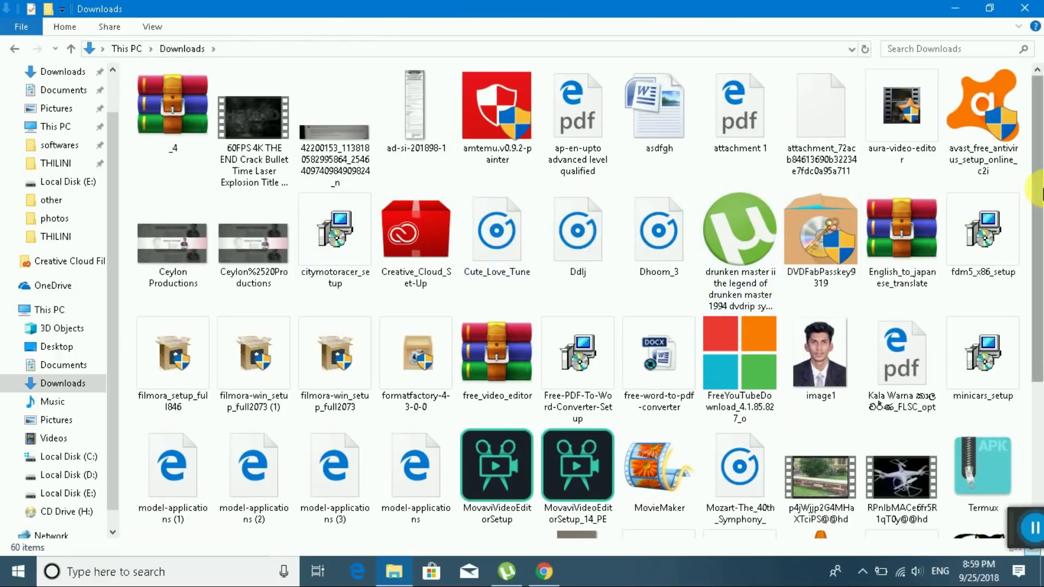
drag(1041, 193, 1002, 326)
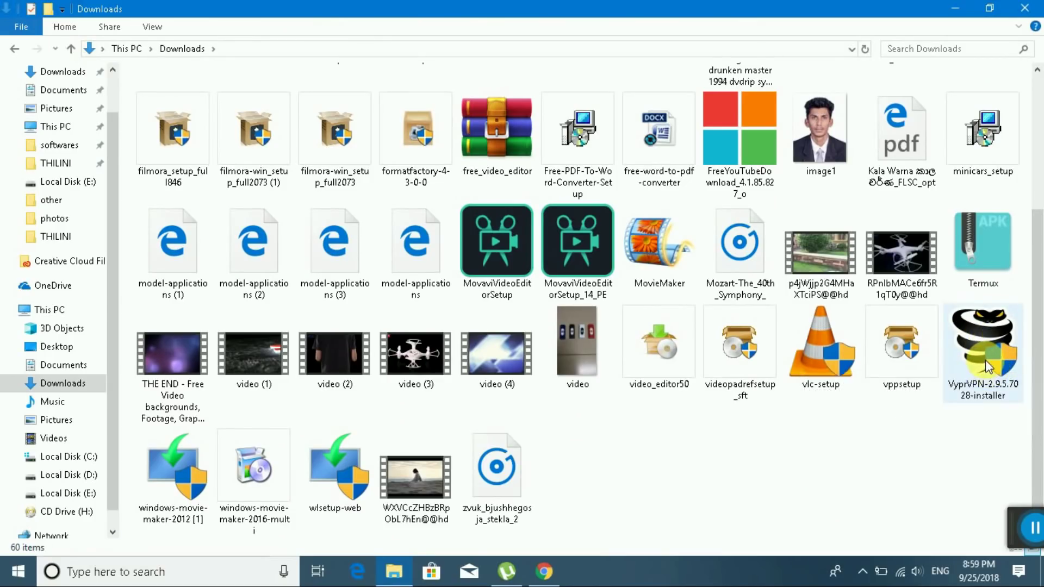
click(983, 338)
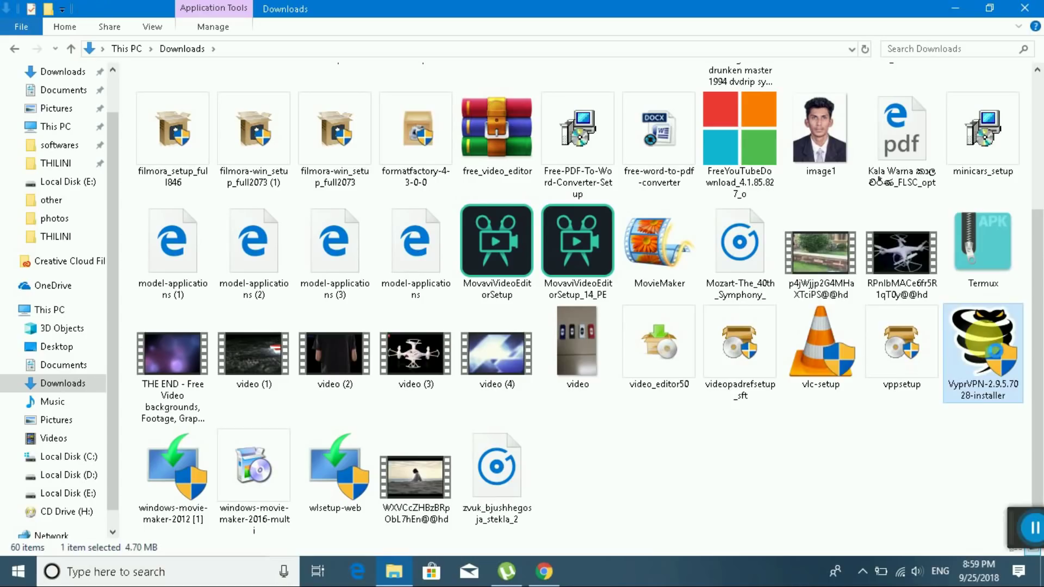
right_click(983, 338)
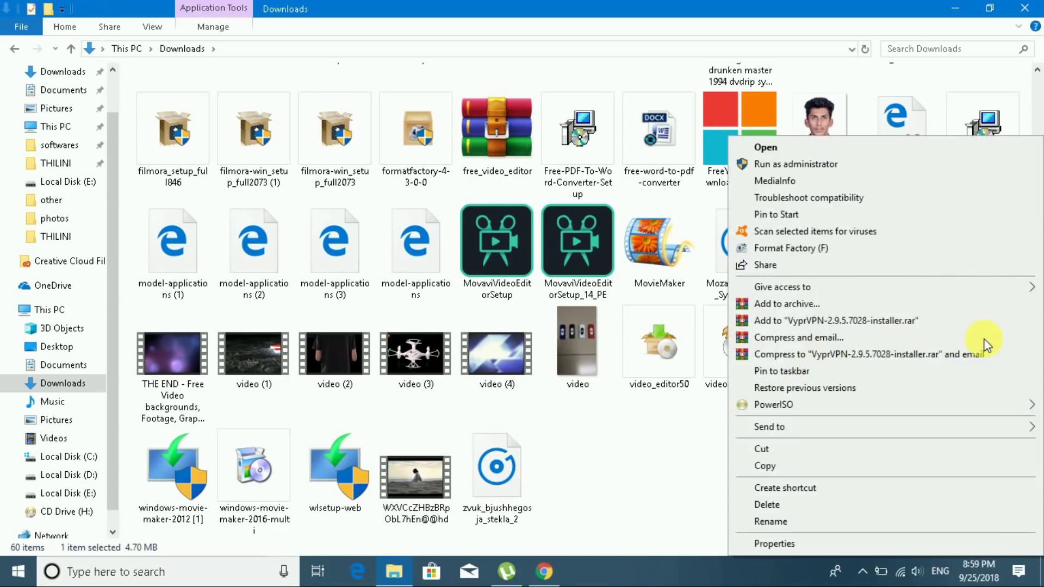
click(804, 165)
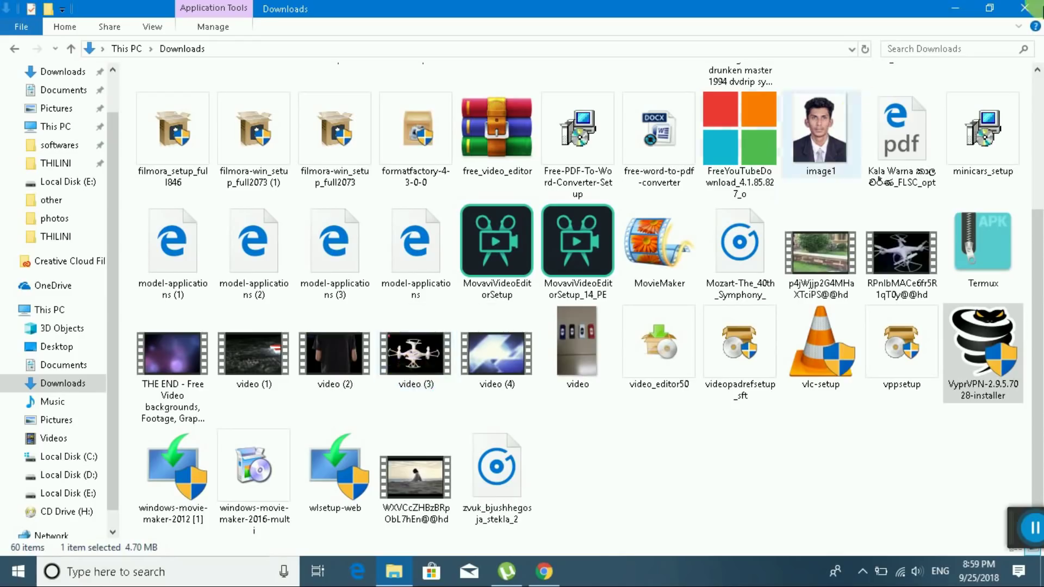
- Accept the license agreement, include the Desktop Shortcut component and install VyprVPN in C:\Program Files (x86)\VyprVPN
click(601, 406)
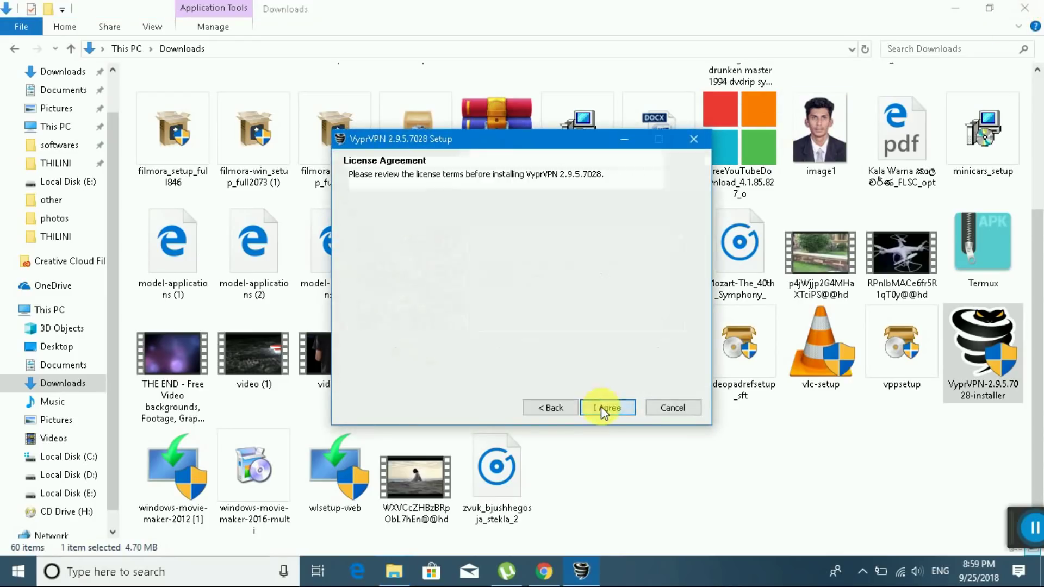
click(601, 406)
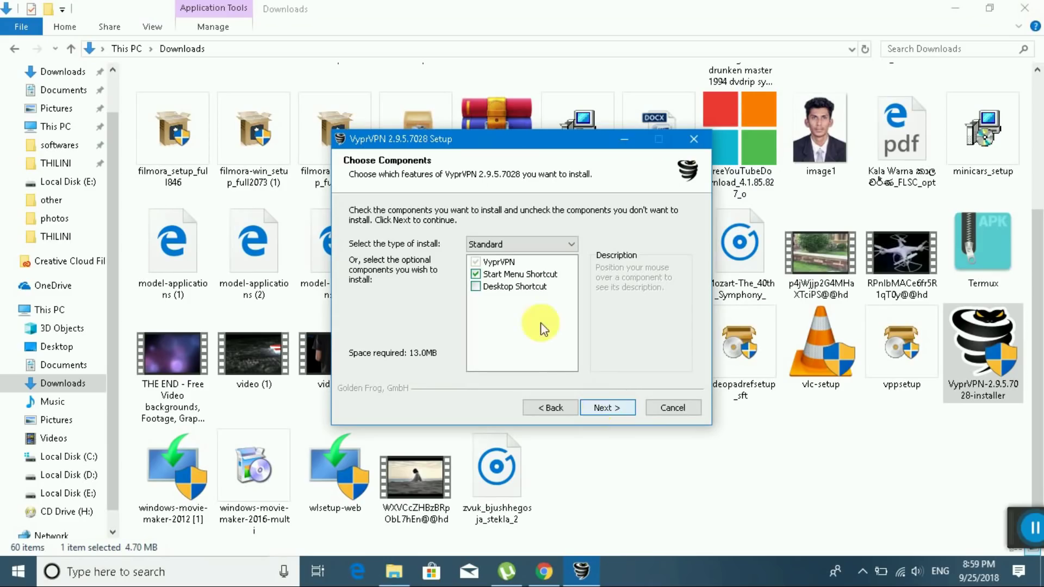
click(477, 287)
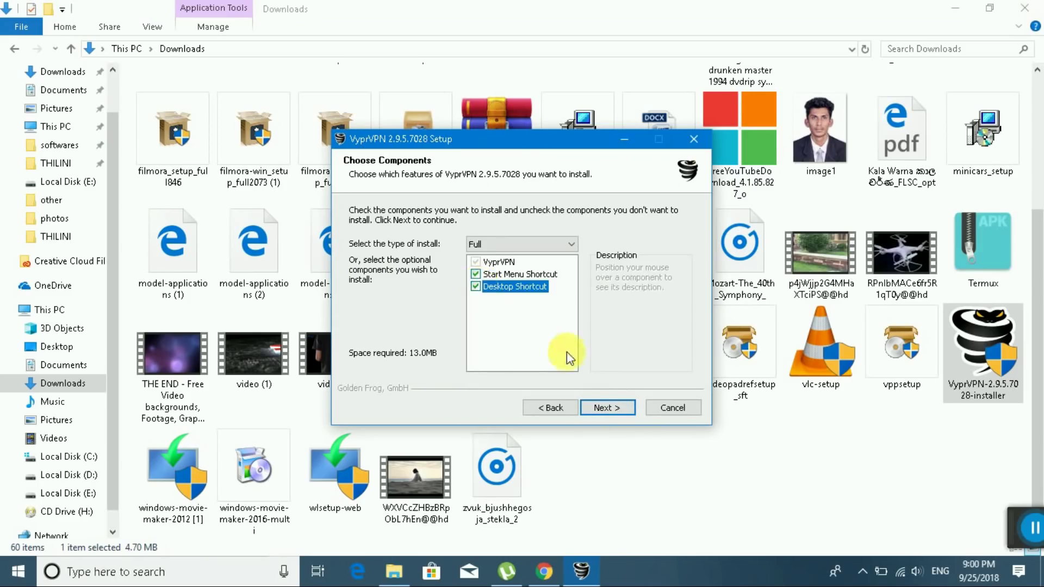
click(606, 408)
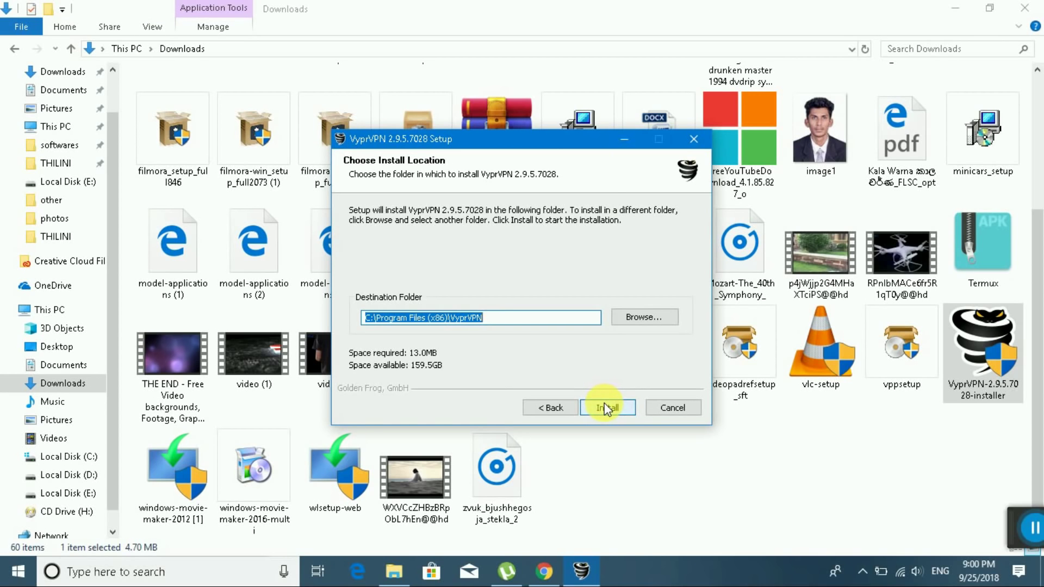
click(605, 409)
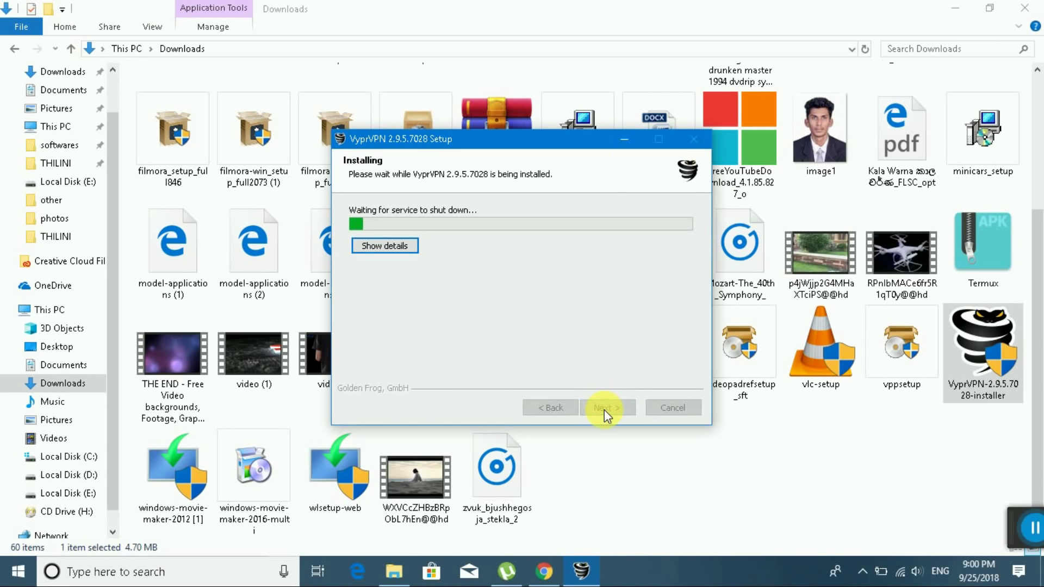
- Close the Downloads folder window and the command prompt window opened during the installation
click(1039, 8)
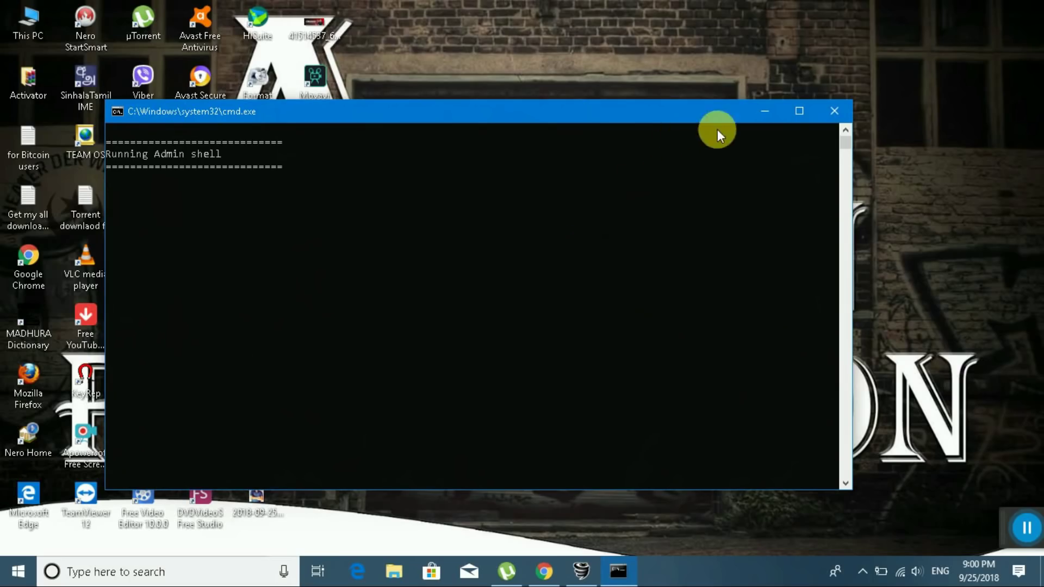
click(835, 113)
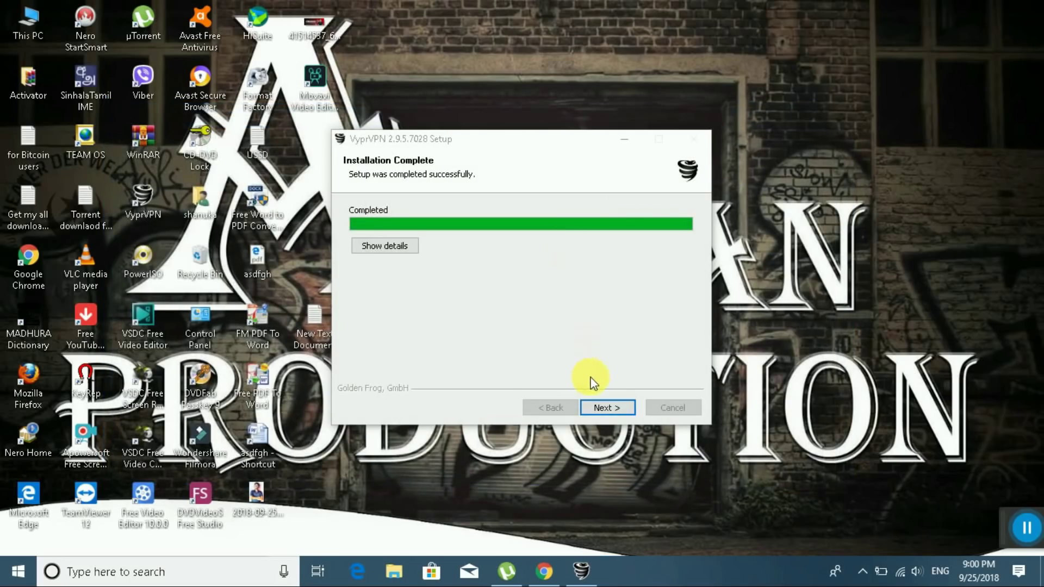
- Finish the VyprVPN 2.9.5.7028 setup with the option to run the program kept enabled
click(596, 410)
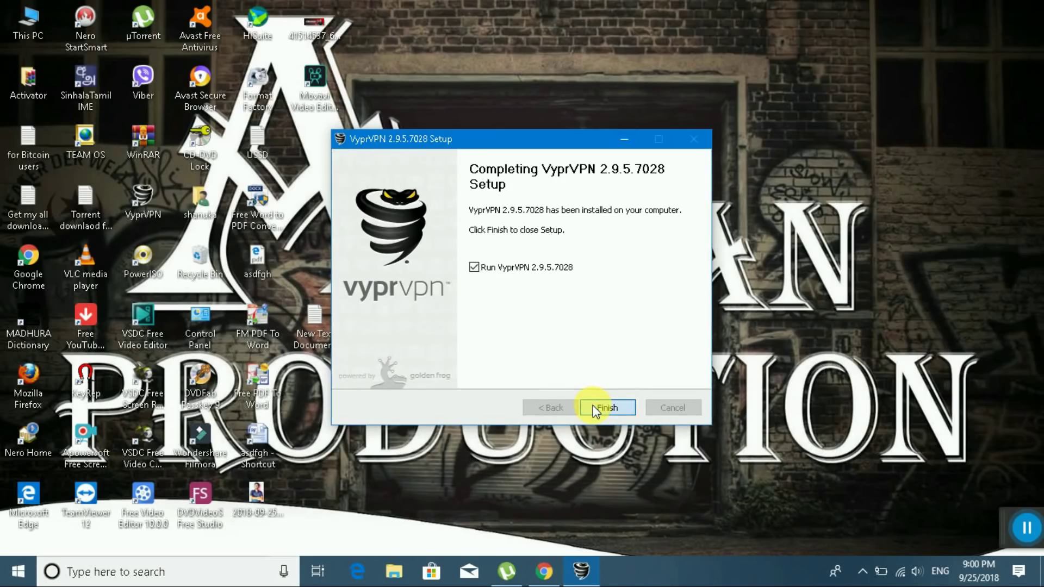
click(596, 410)
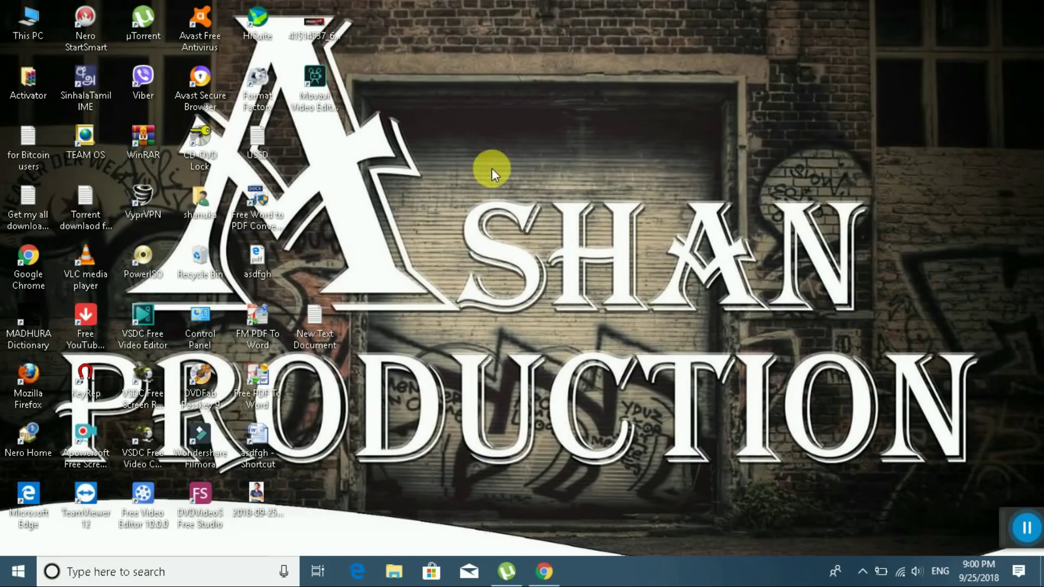
right_click(459, 140)
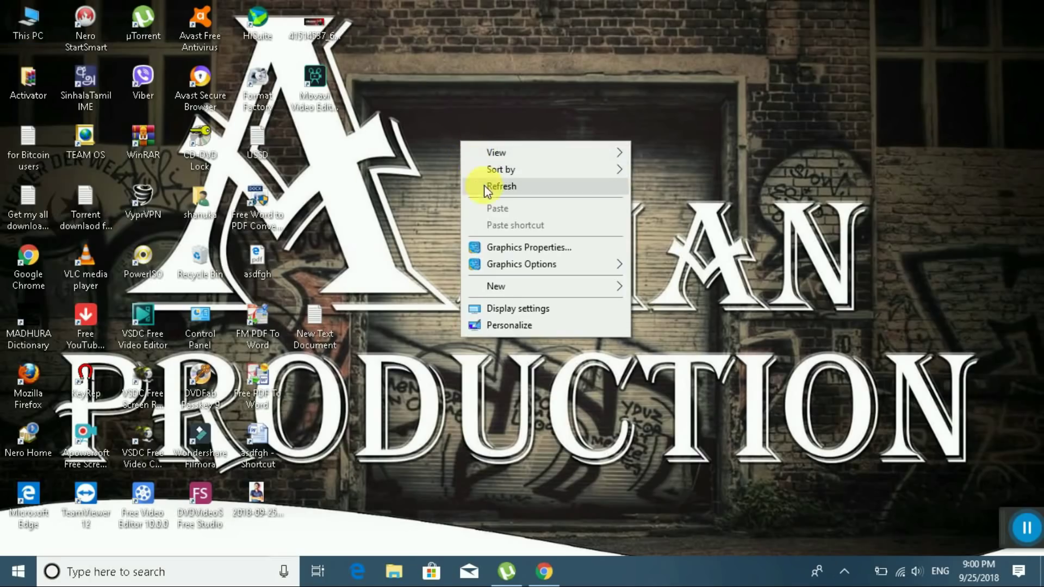
click(484, 186)
right_click(423, 100)
click(471, 145)
right_click(439, 119)
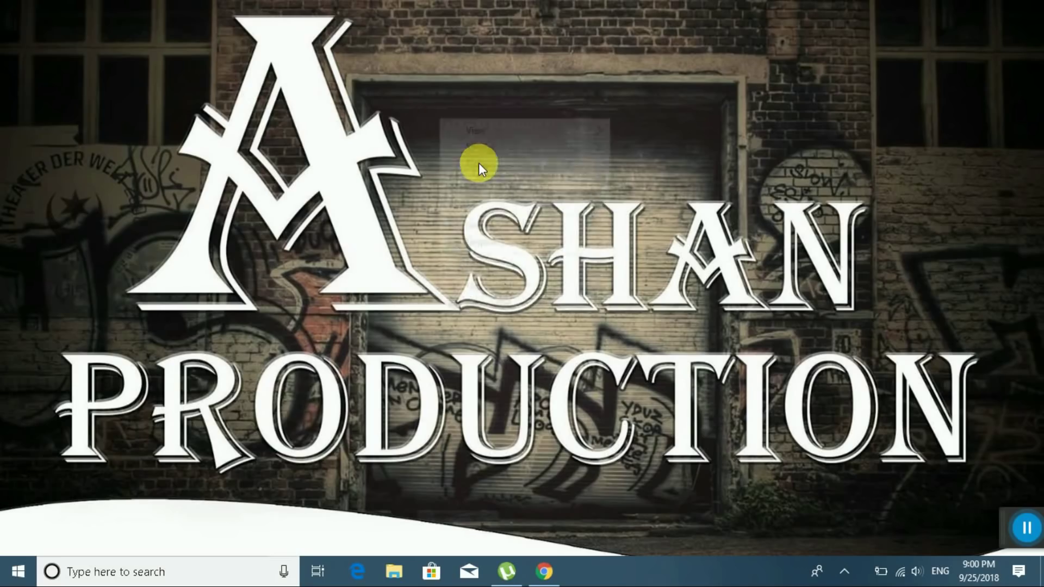
click(479, 162)
right_click(446, 141)
click(494, 191)
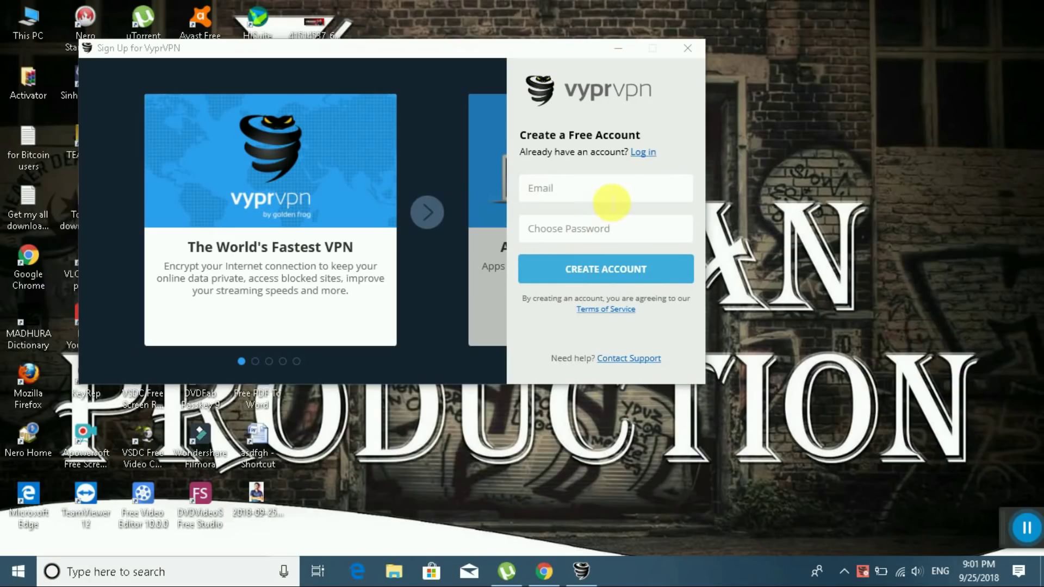
- Switch from sign-up to log-in, enter the account's username and password, and log in to VyprVPN
click(643, 153)
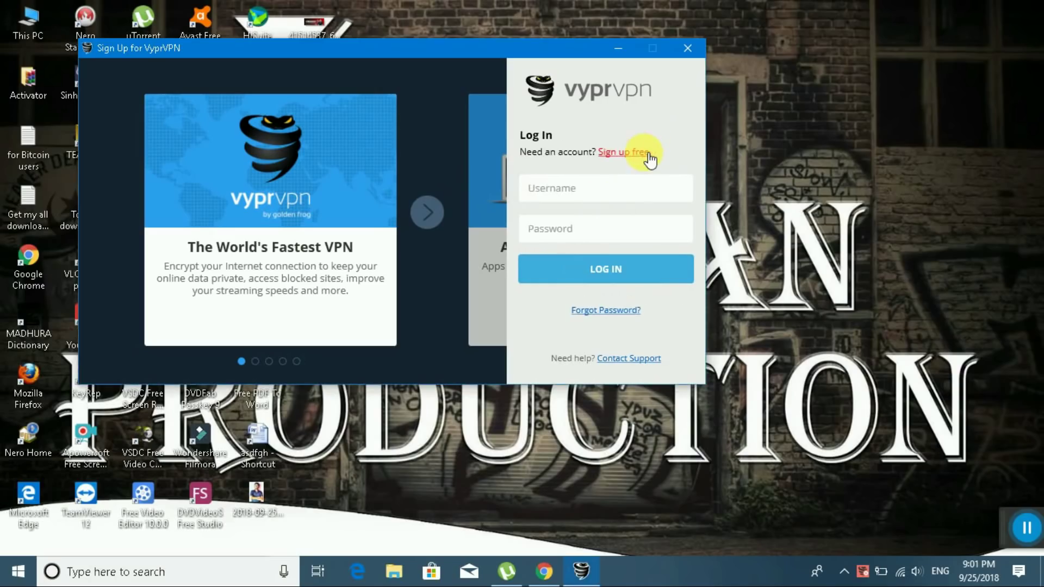
click(576, 193)
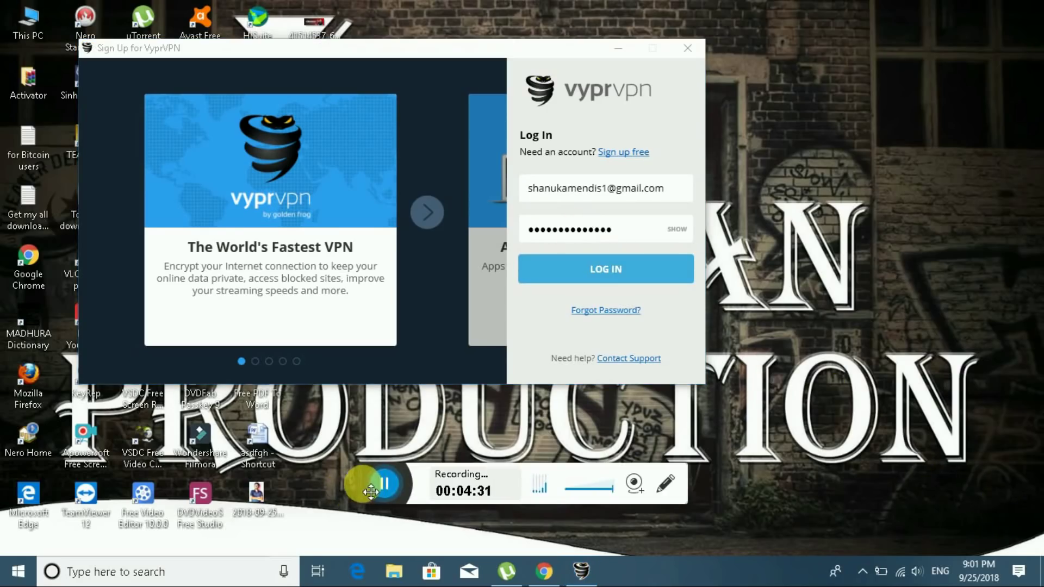
drag(366, 484, 827, 514)
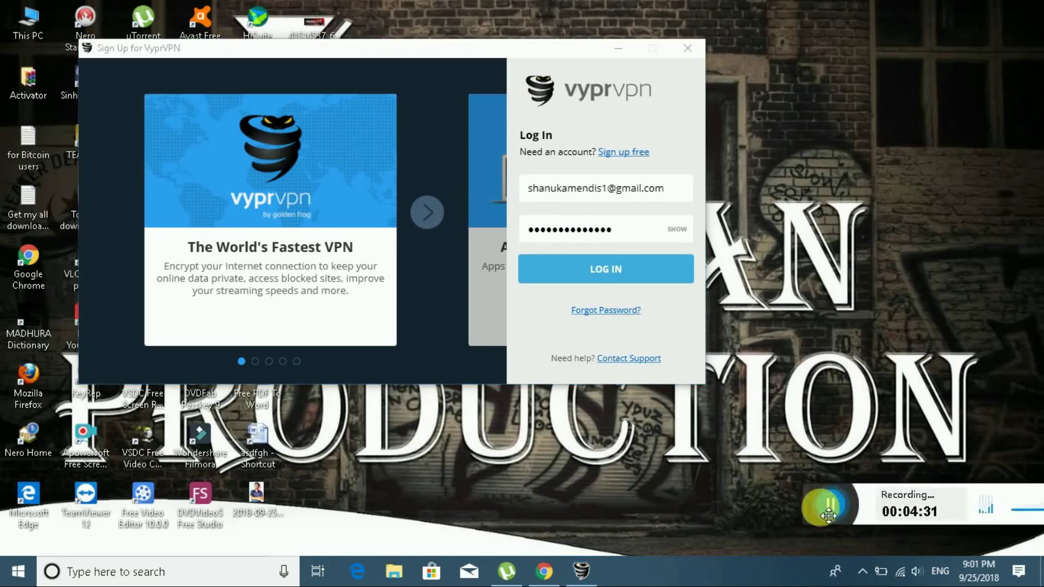
click(591, 275)
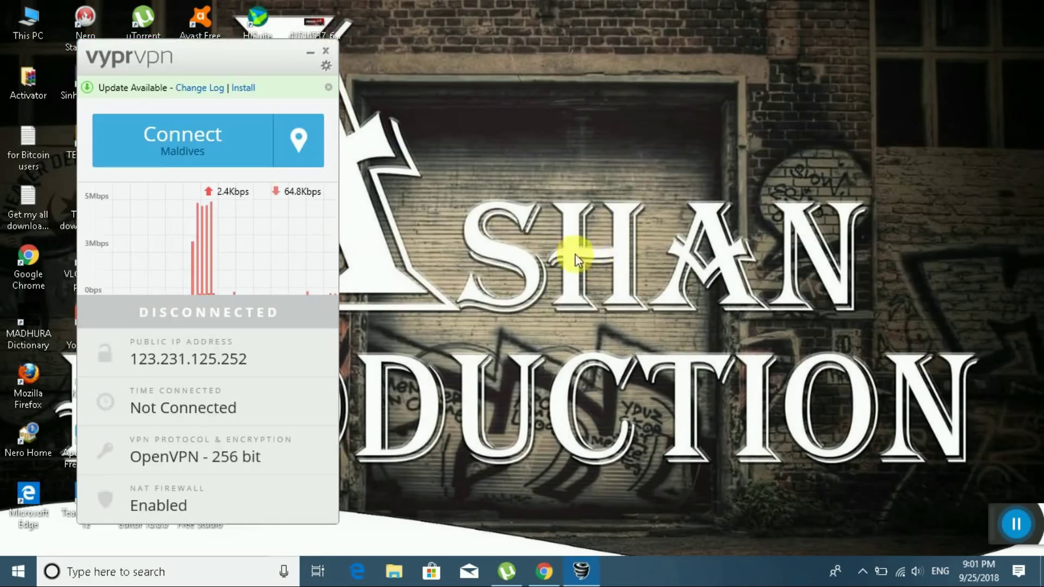
- Try to connect to the Philippines server, picking it from the list of all server locations
drag(237, 66, 605, 52)
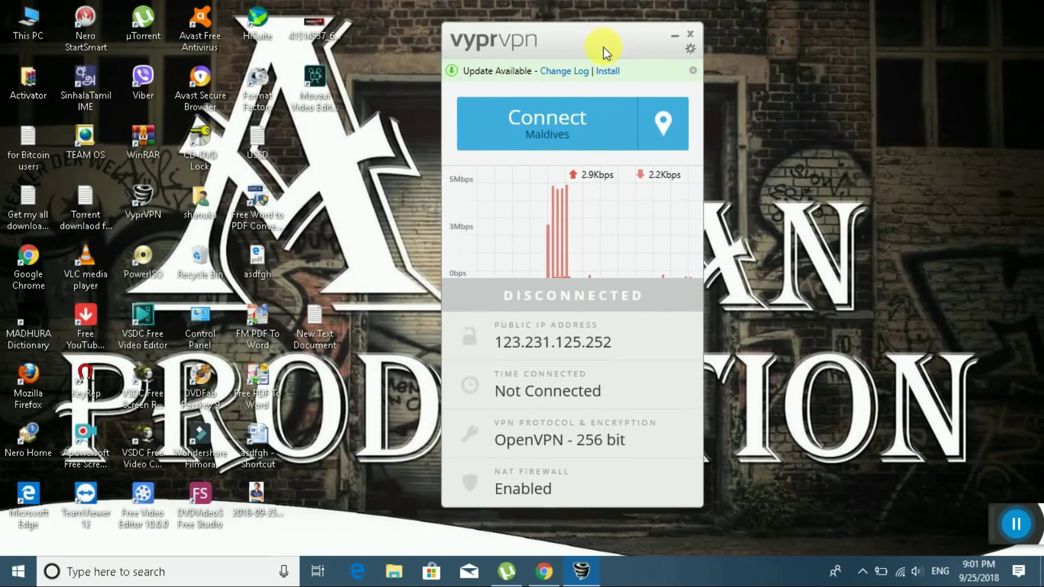
click(612, 118)
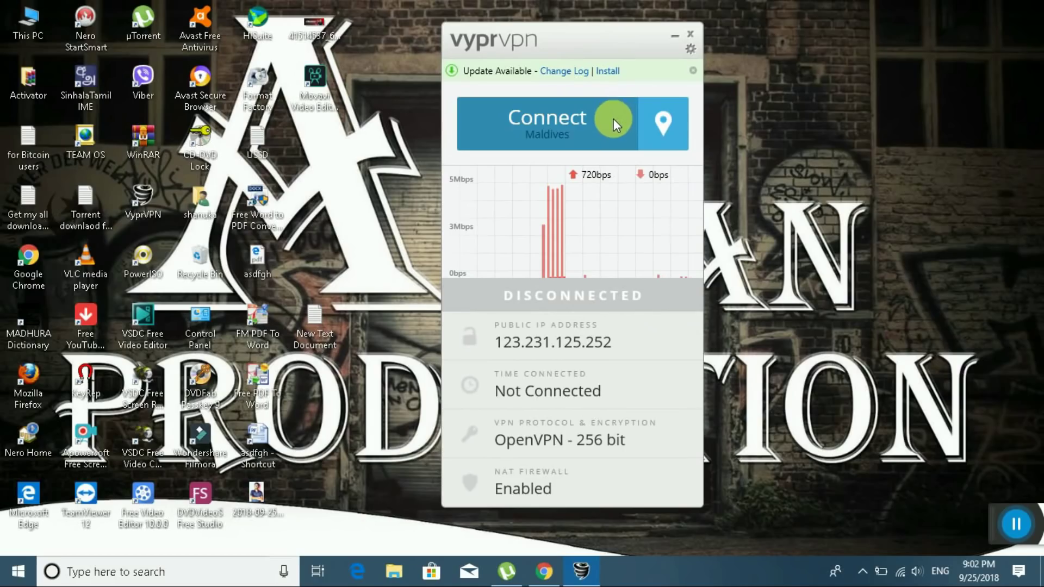
click(658, 124)
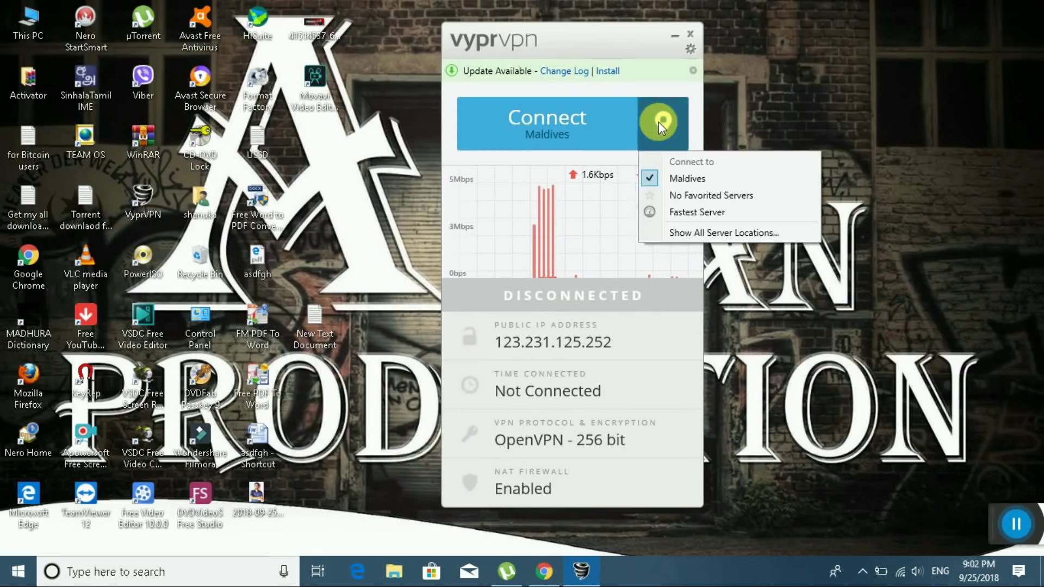
click(682, 233)
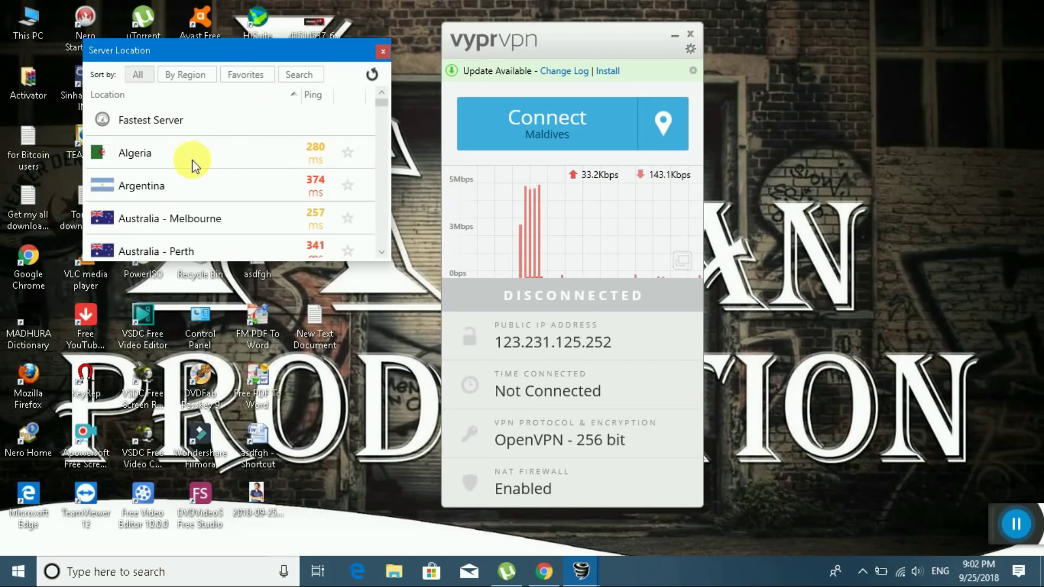
scroll(173, 161, down, 2)
scroll(160, 157, down, 4)
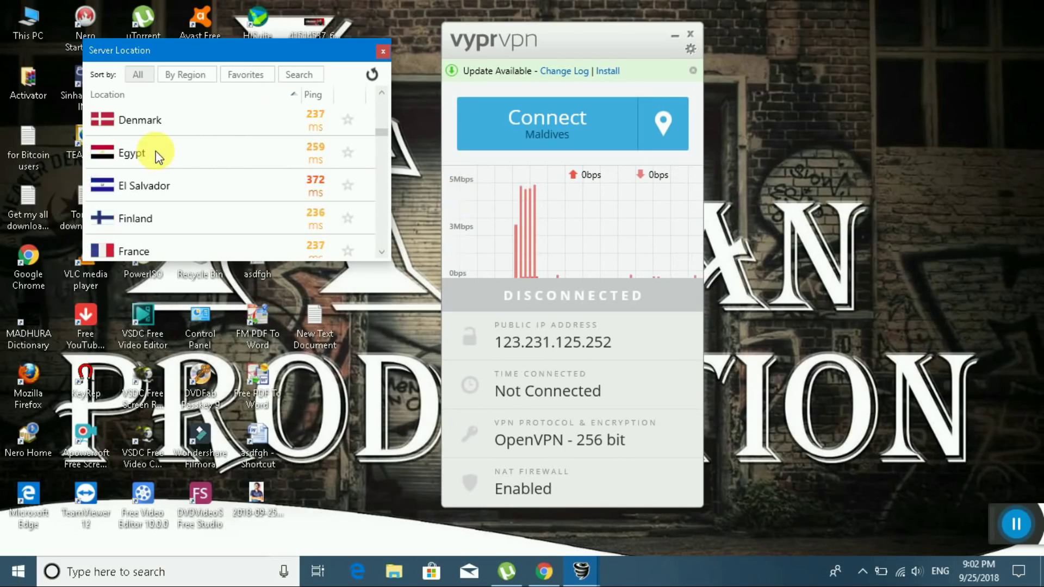
scroll(159, 158, down, 6)
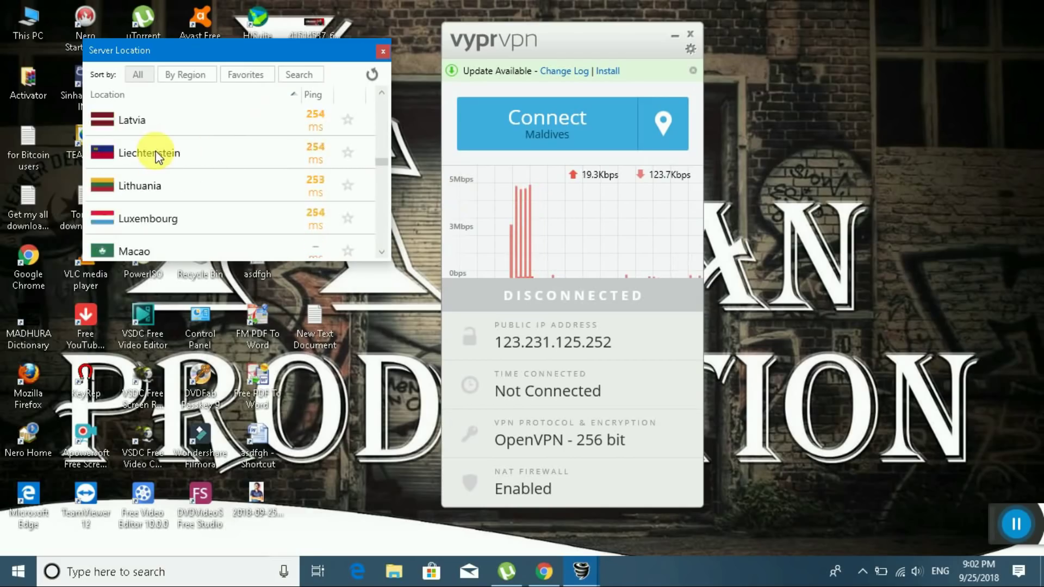
scroll(158, 157, down, 5)
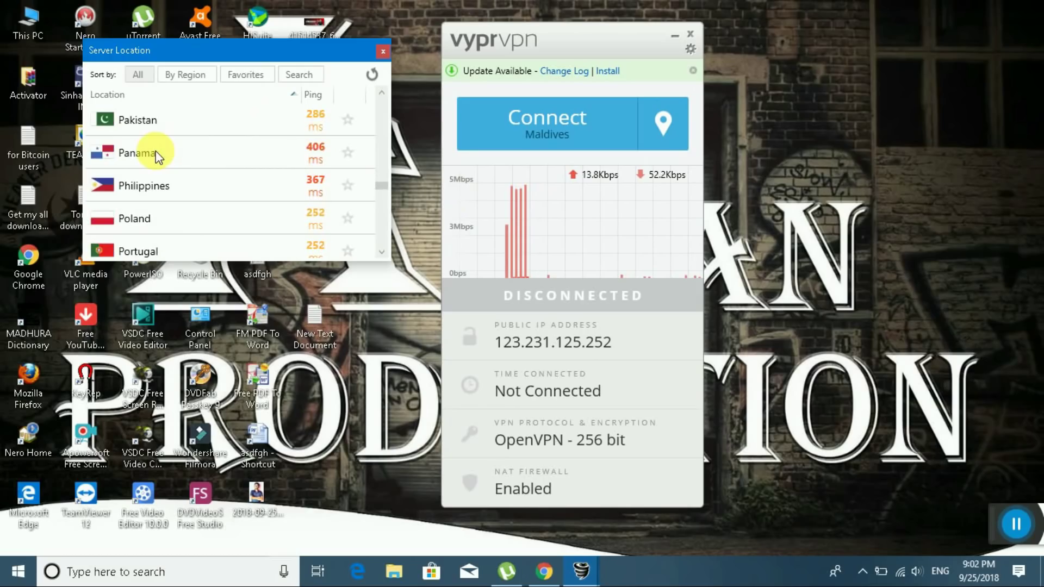
click(142, 183)
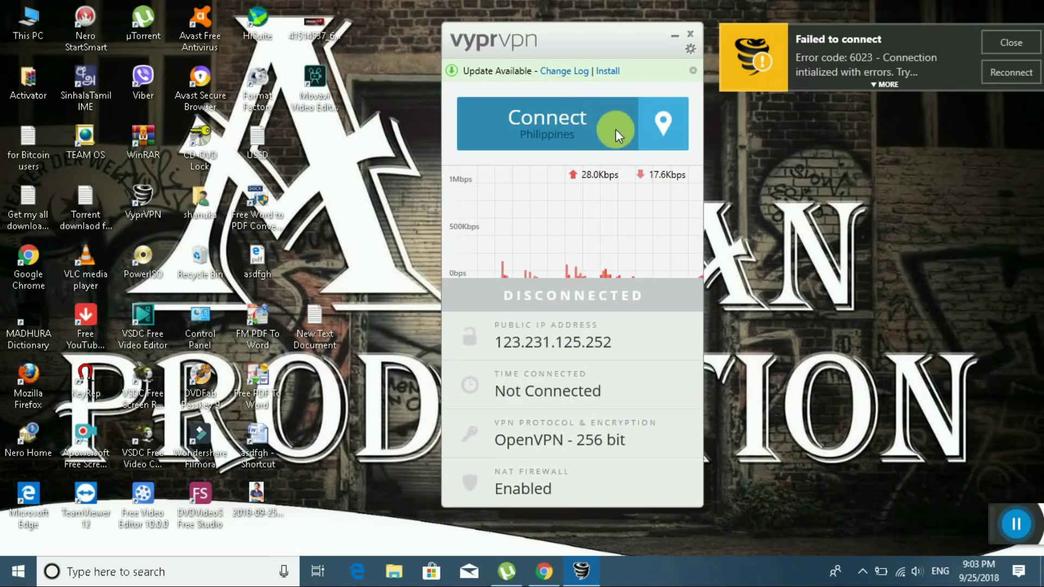
- Retry the connection to the Philippines server
click(654, 126)
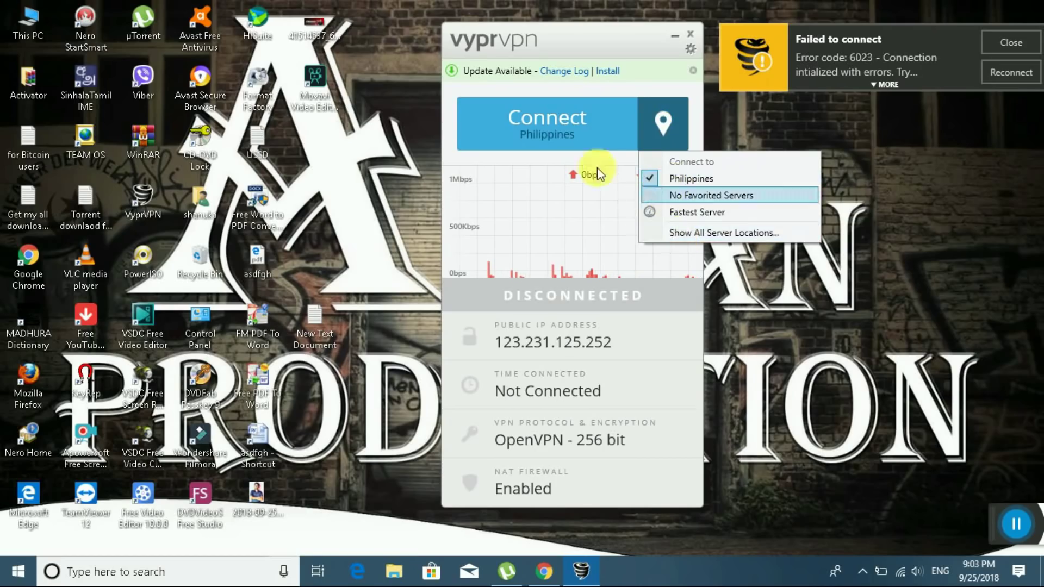
click(559, 132)
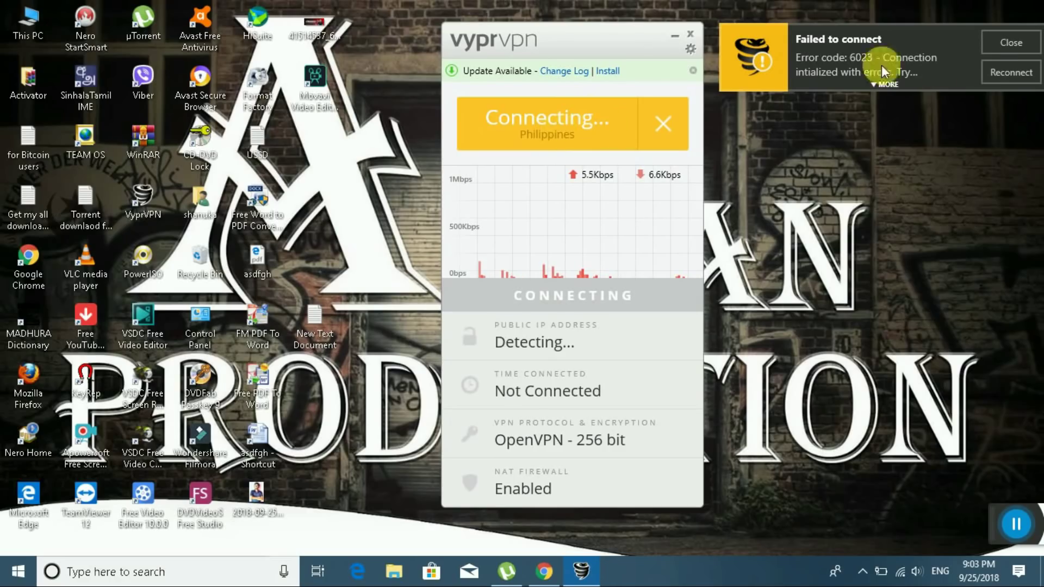
click(994, 74)
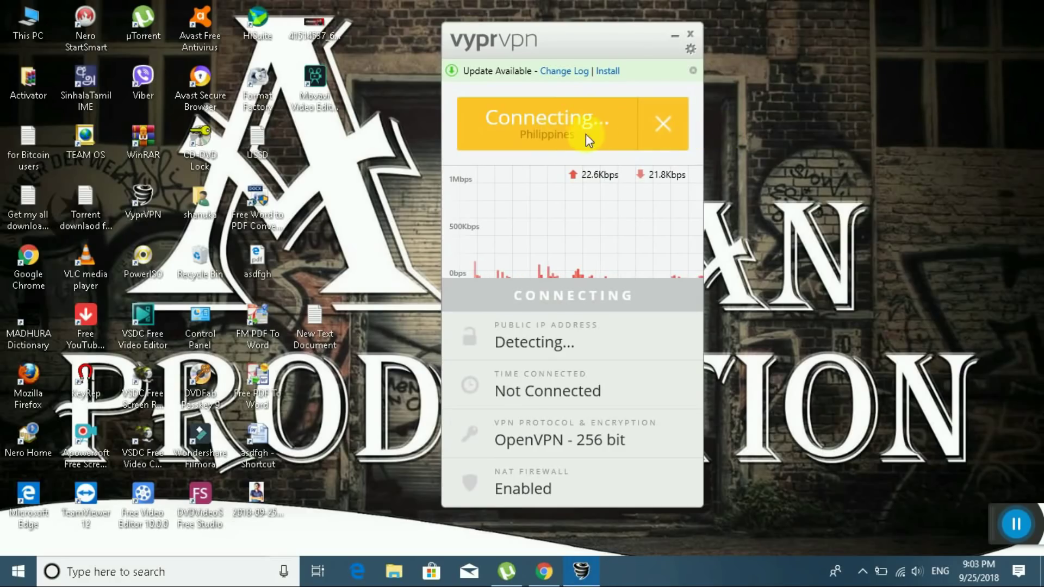
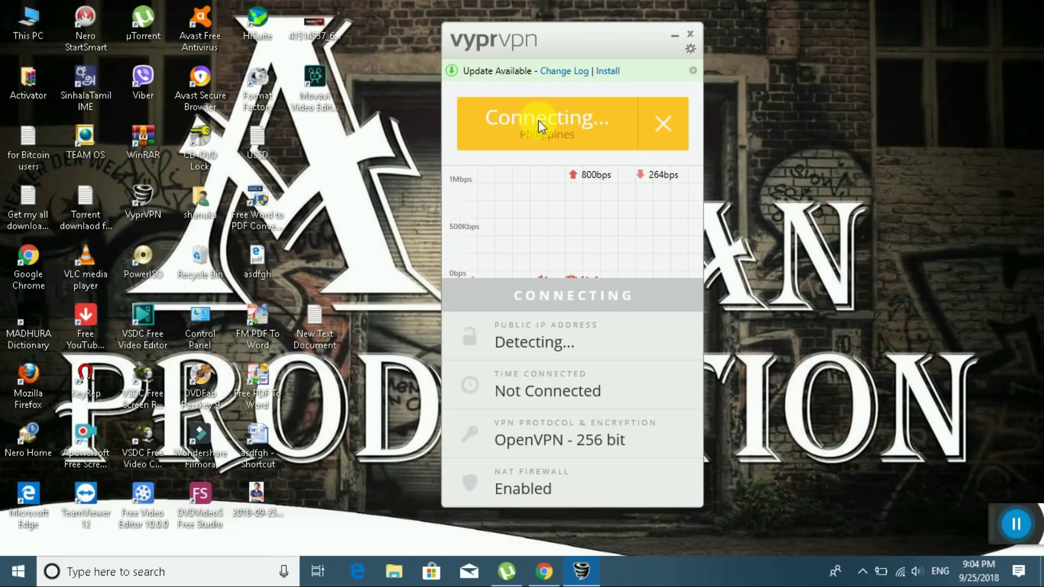
- Close and reopen the VyprVPN window and dismiss the Google Chrome advertisement notifications
click(689, 33)
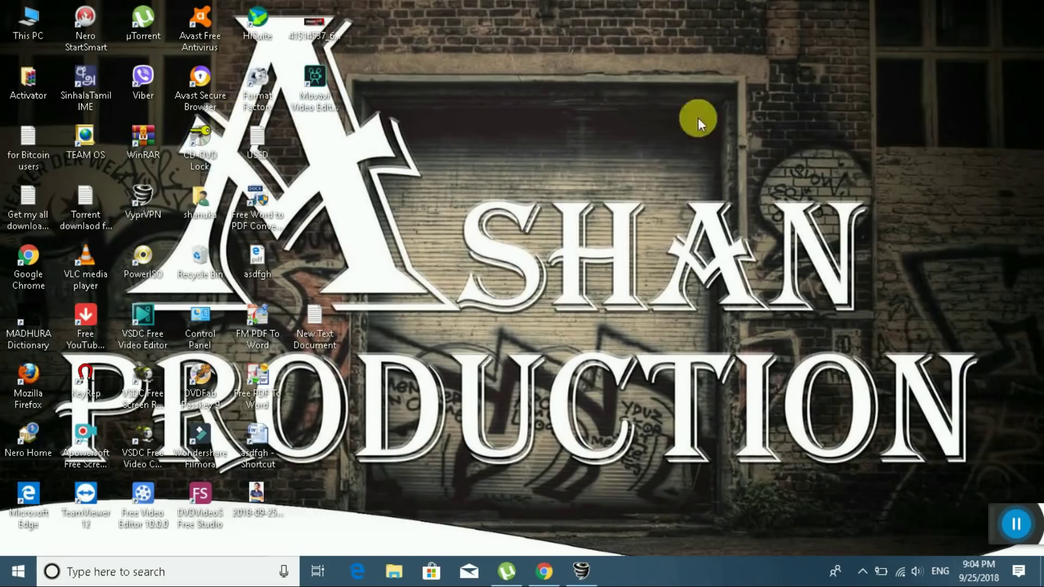
click(592, 571)
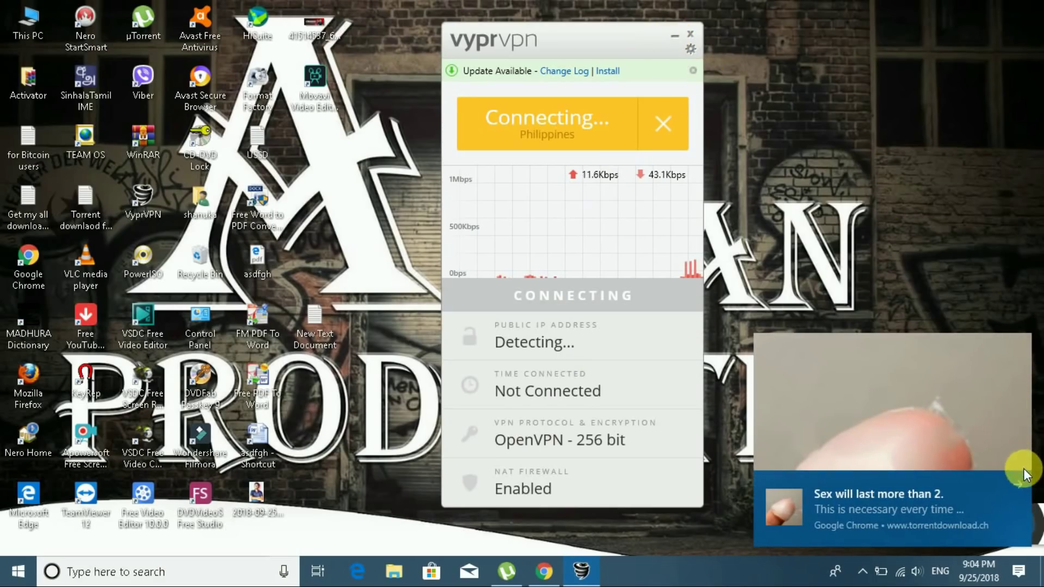
click(1021, 485)
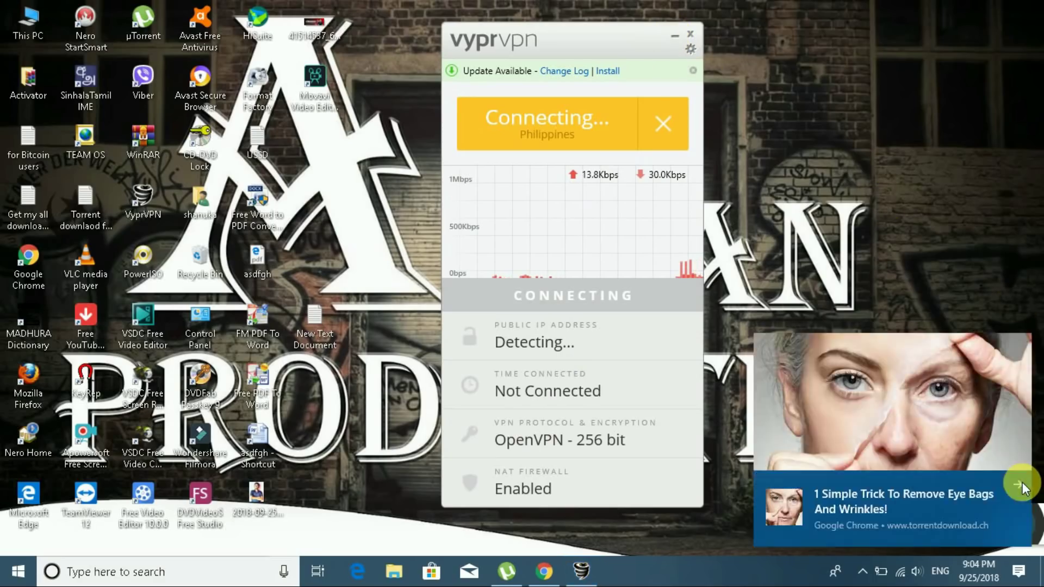
click(1021, 485)
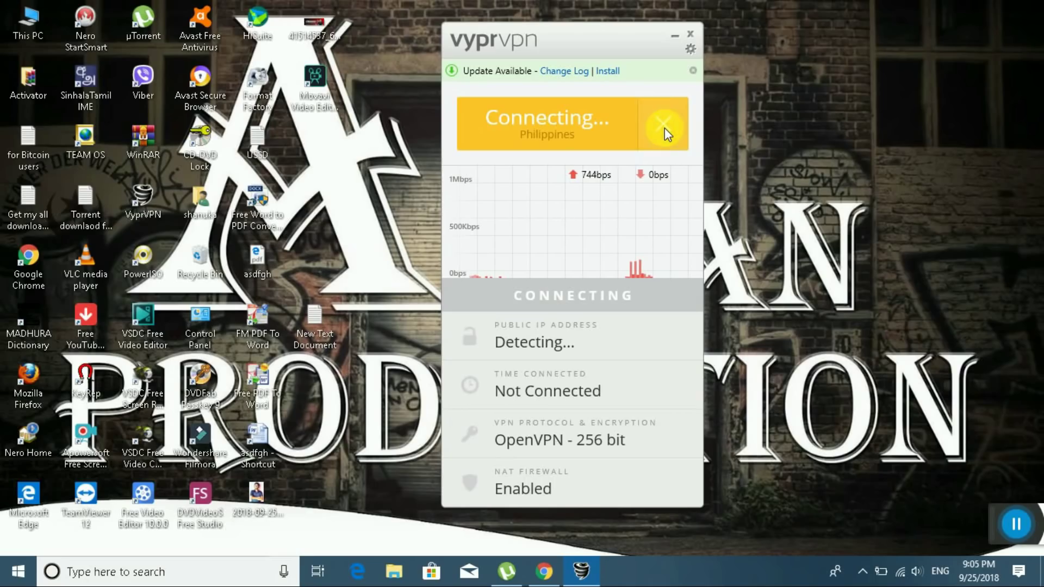
click(688, 33)
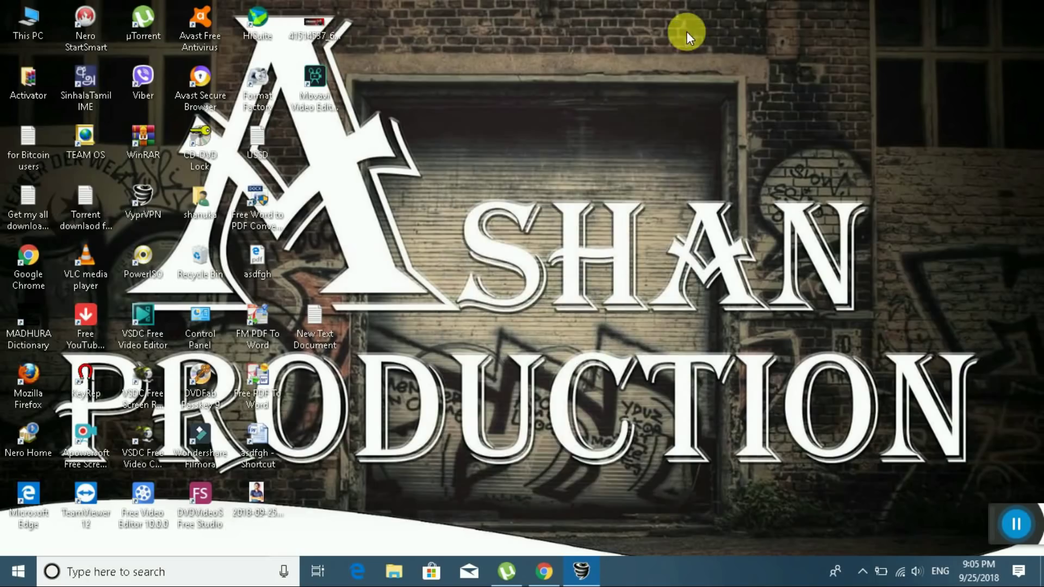
right_click(448, 133)
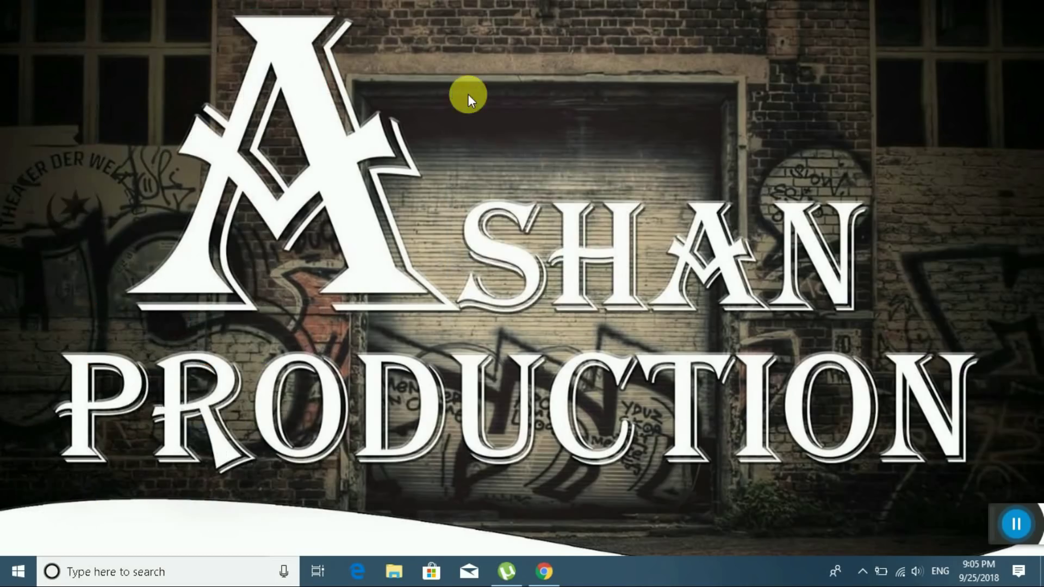
right_click(468, 94)
click(508, 139)
right_click(492, 121)
click(531, 163)
right_click(498, 120)
click(540, 162)
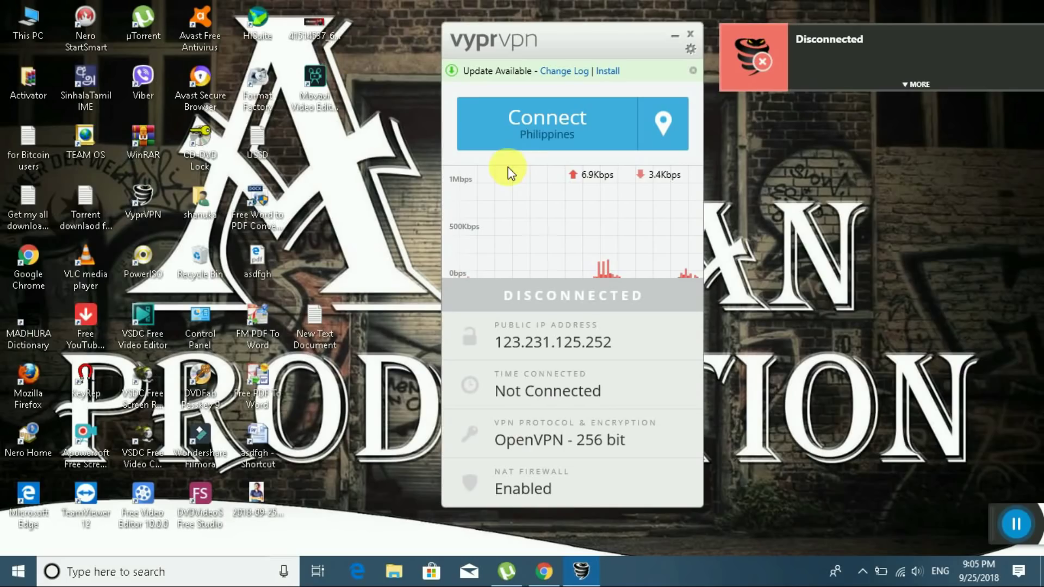
- Try once more to connect to the Philippines server, briefly opening and minimizing Google Chrome
click(565, 117)
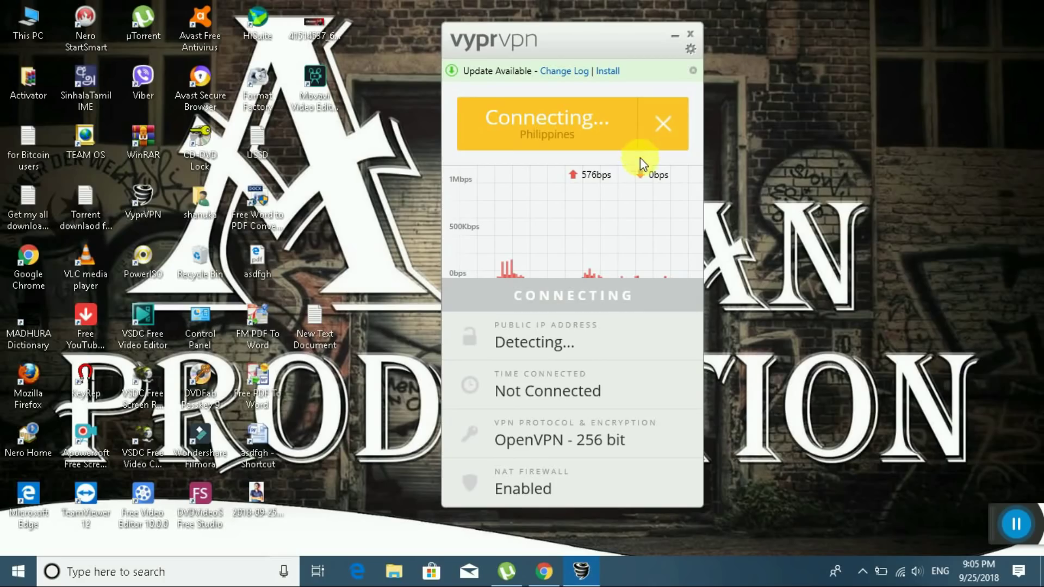
click(544, 572)
click(958, 11)
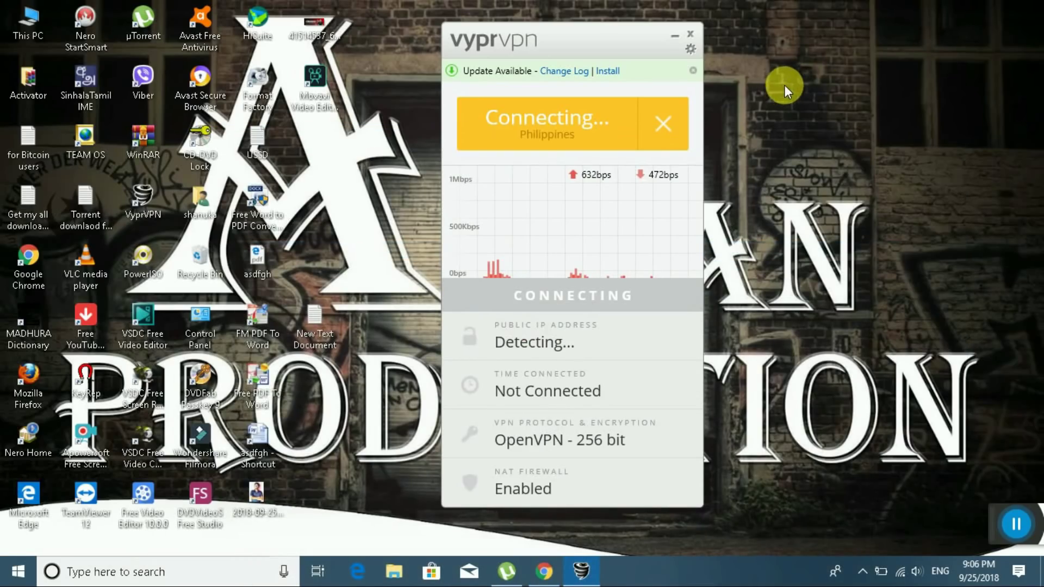
right_click(802, 74)
click(821, 115)
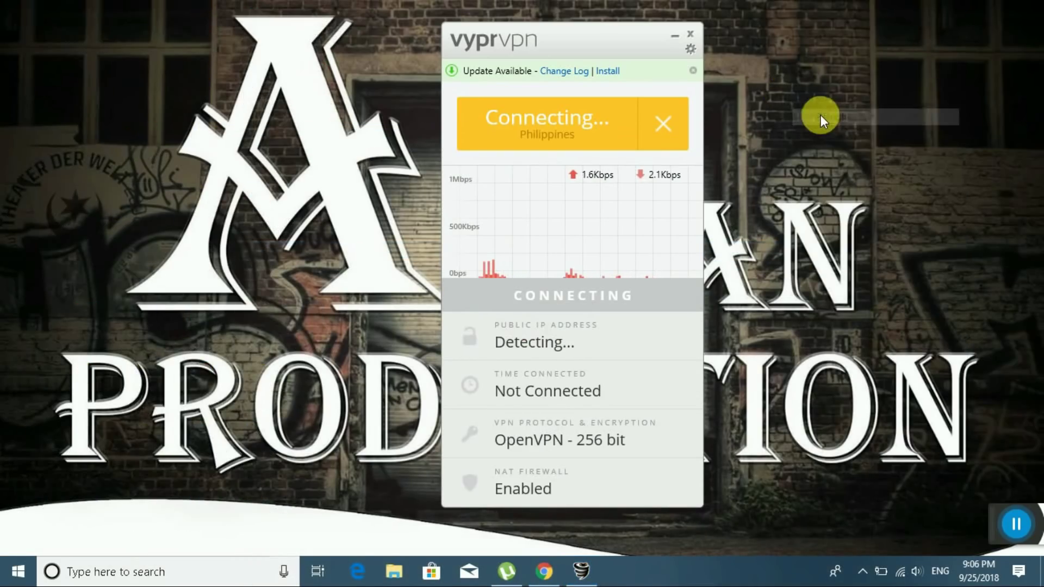
right_click(821, 116)
click(843, 164)
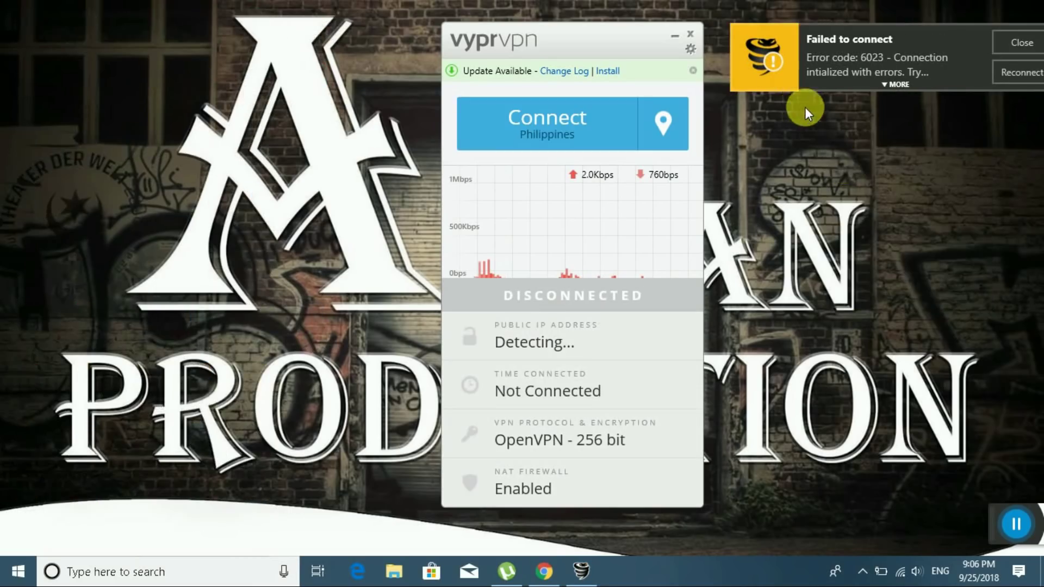
right_click(805, 106)
click(840, 151)
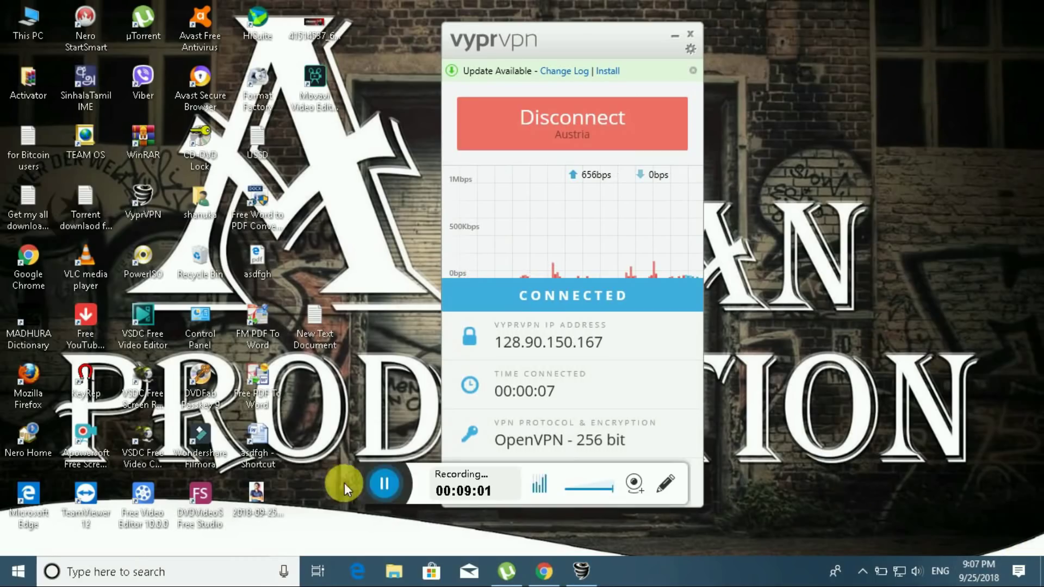
drag(374, 491, 1003, 511)
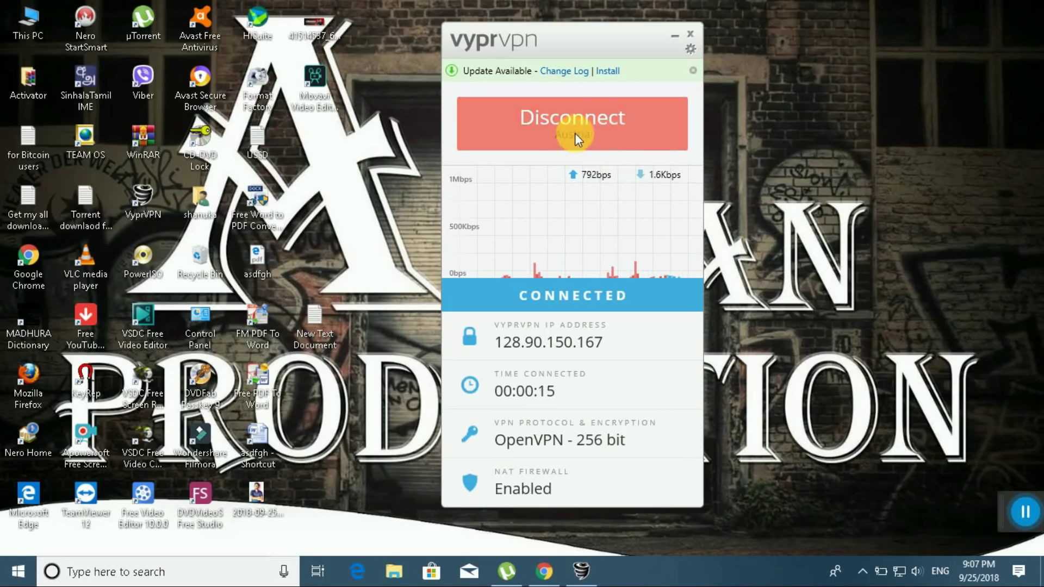
- Minimize the VyprVPN window and refresh the desktop
click(675, 35)
right_click(447, 162)
click(470, 205)
right_click(454, 190)
click(491, 235)
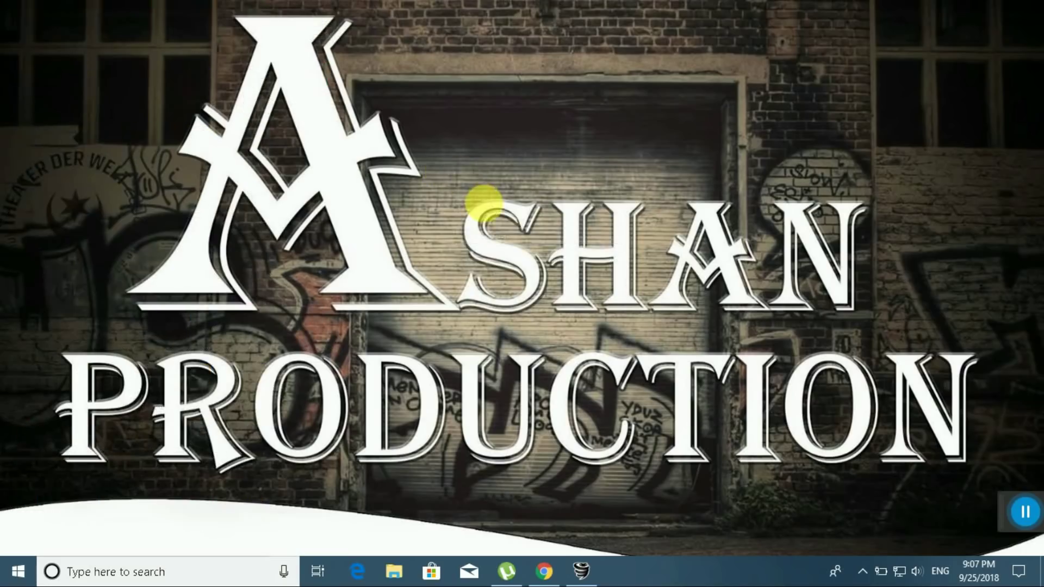
right_click(444, 169)
click(484, 211)
right_click(460, 159)
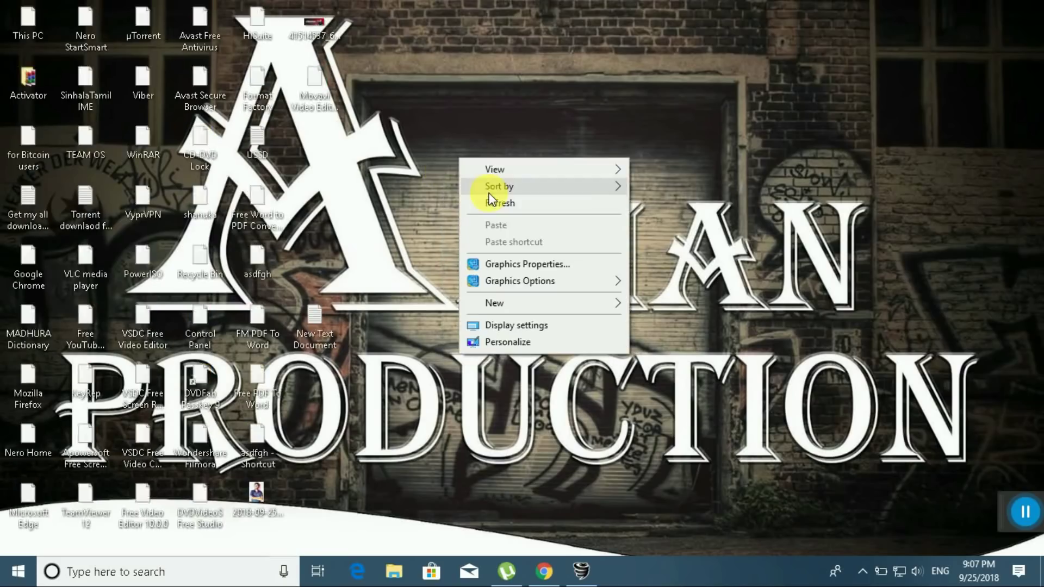
click(489, 206)
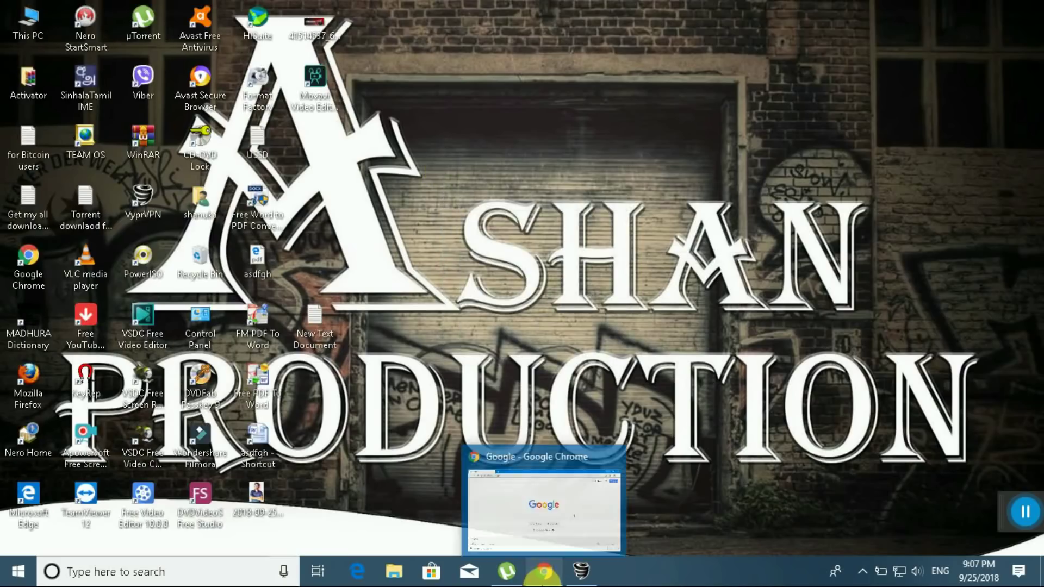
- Switch to Google Chrome and search Google for "where is my location"
click(544, 570)
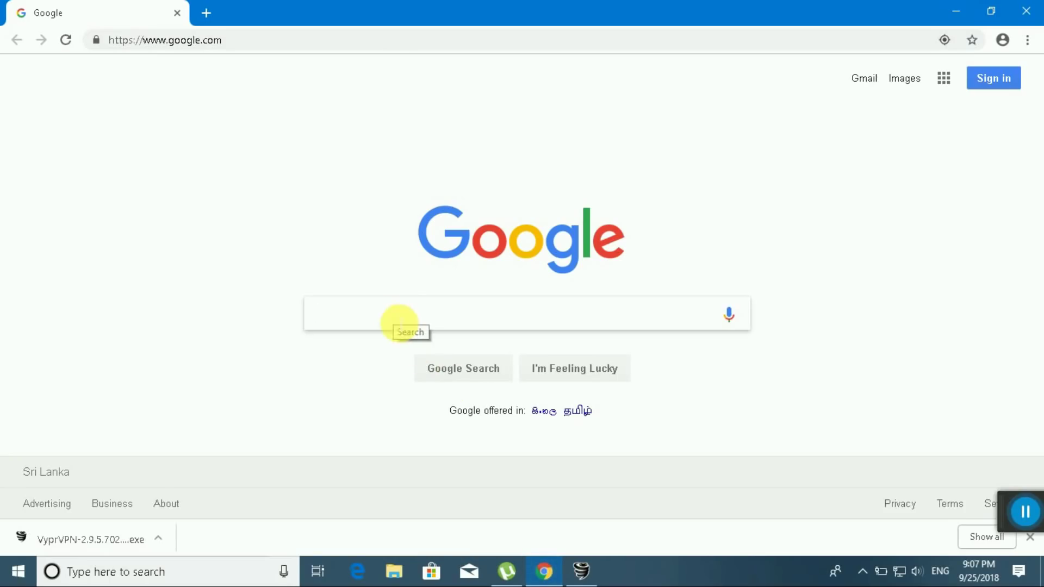
text(where)
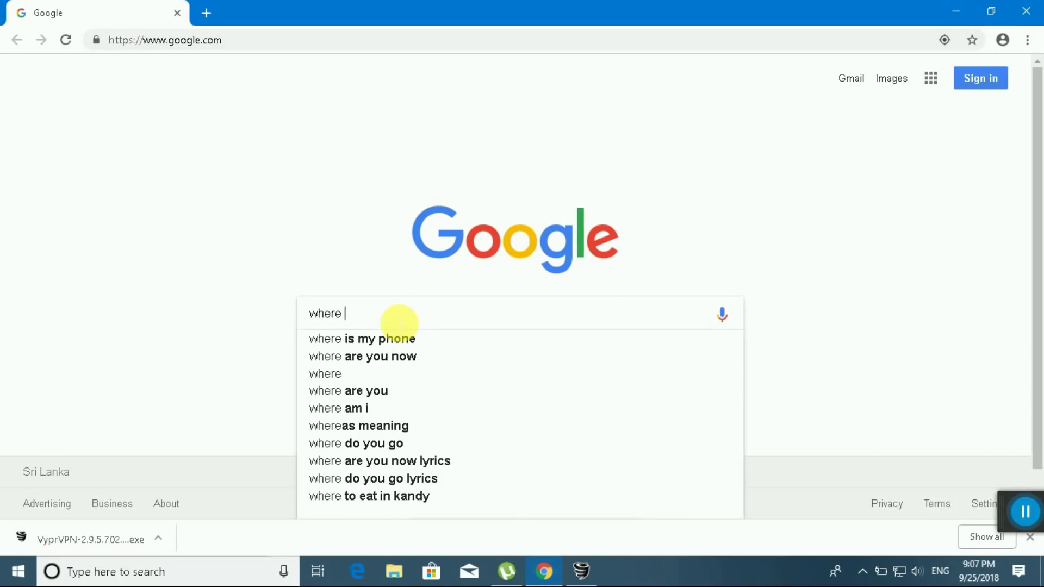
text( is my lo)
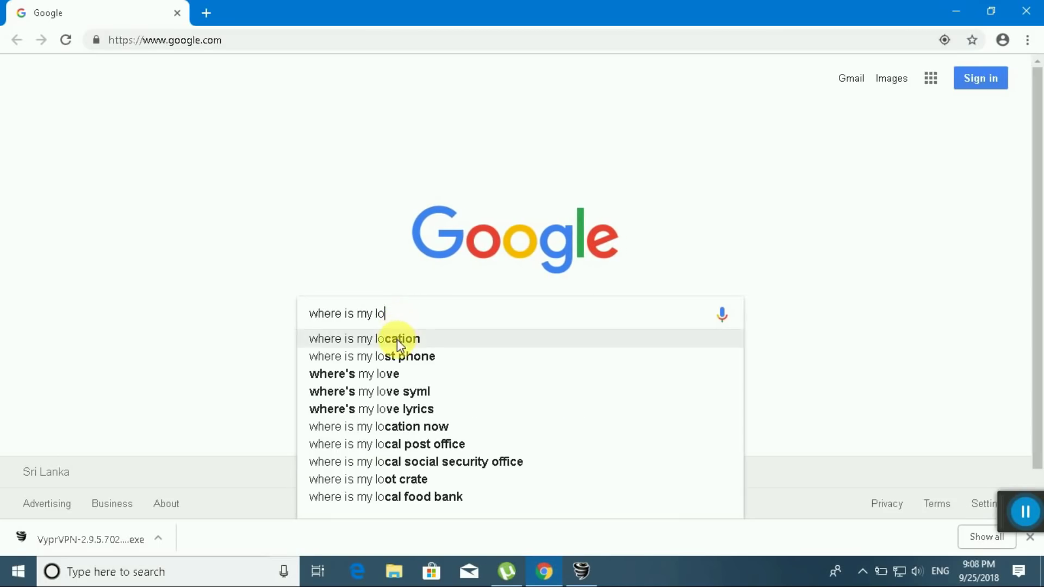
click(397, 339)
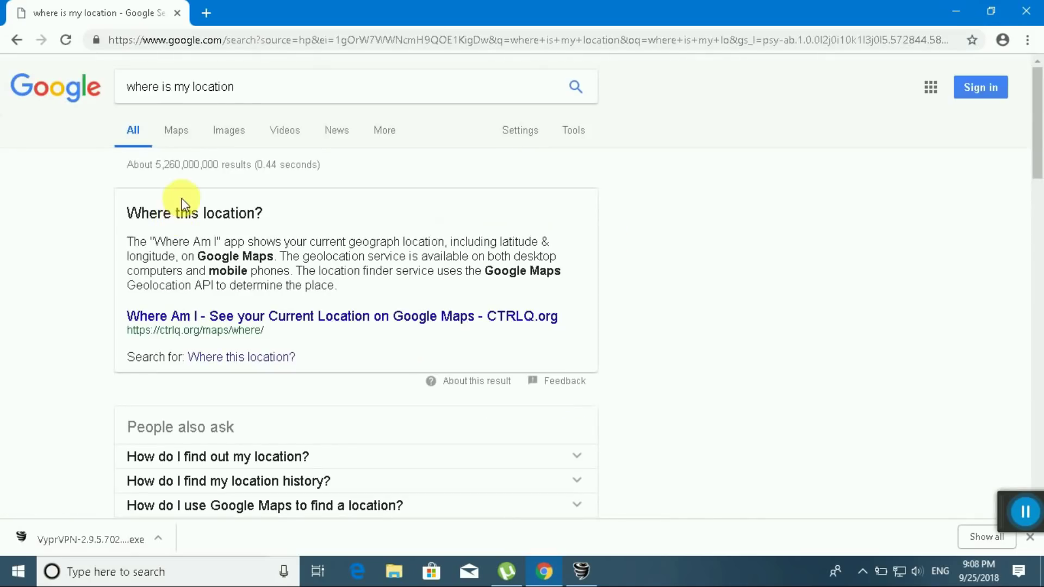
- Open the My Location result (mylocation.org) and examine the public IP address, country, region and city it reports
scroll(212, 185, down, 7)
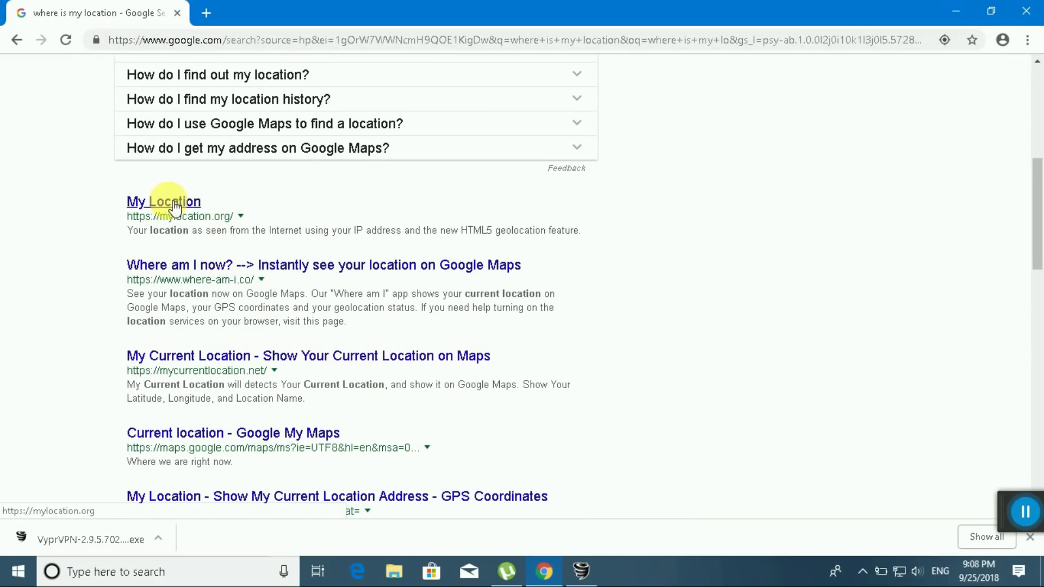
click(166, 202)
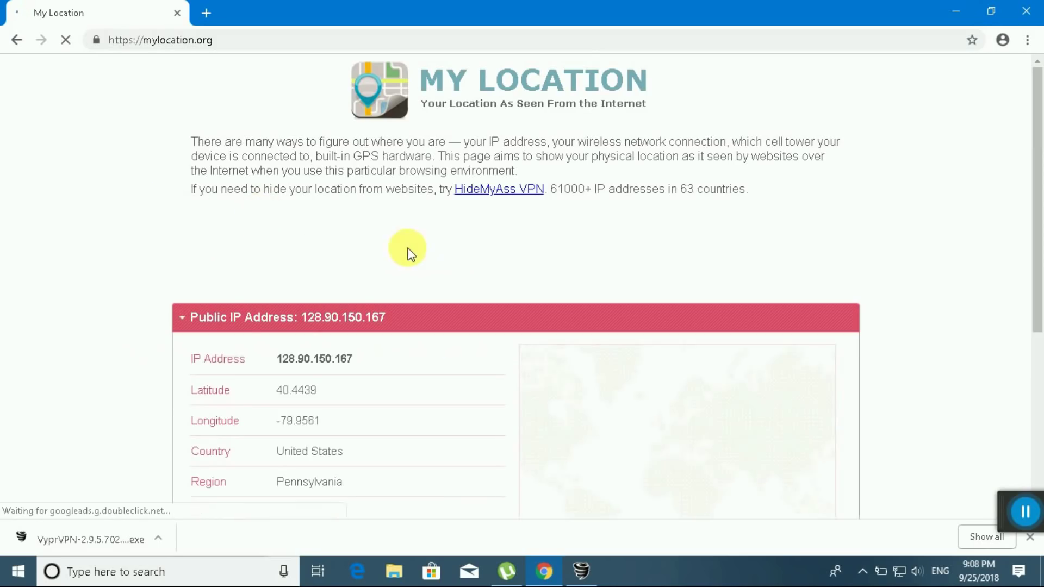
scroll(348, 250, down, 1)
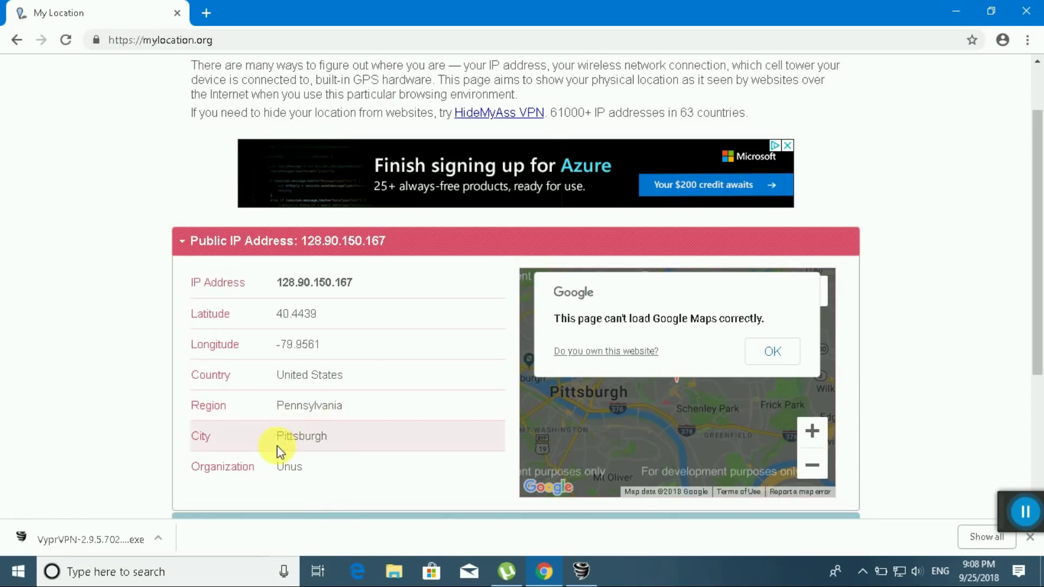
scroll(280, 326, down, 3)
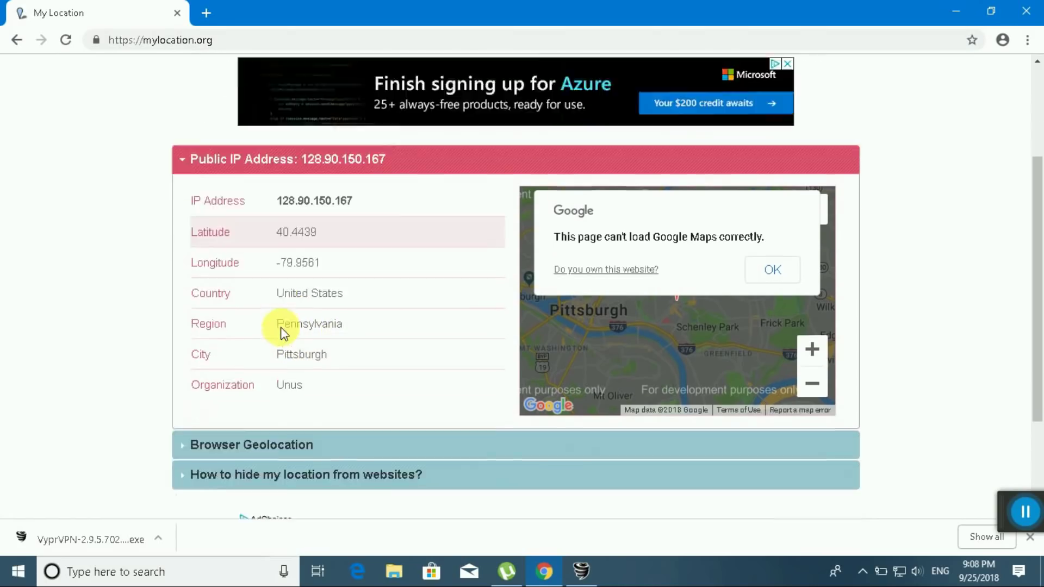
scroll(304, 326, up, 5)
scroll(282, 332, down, 2)
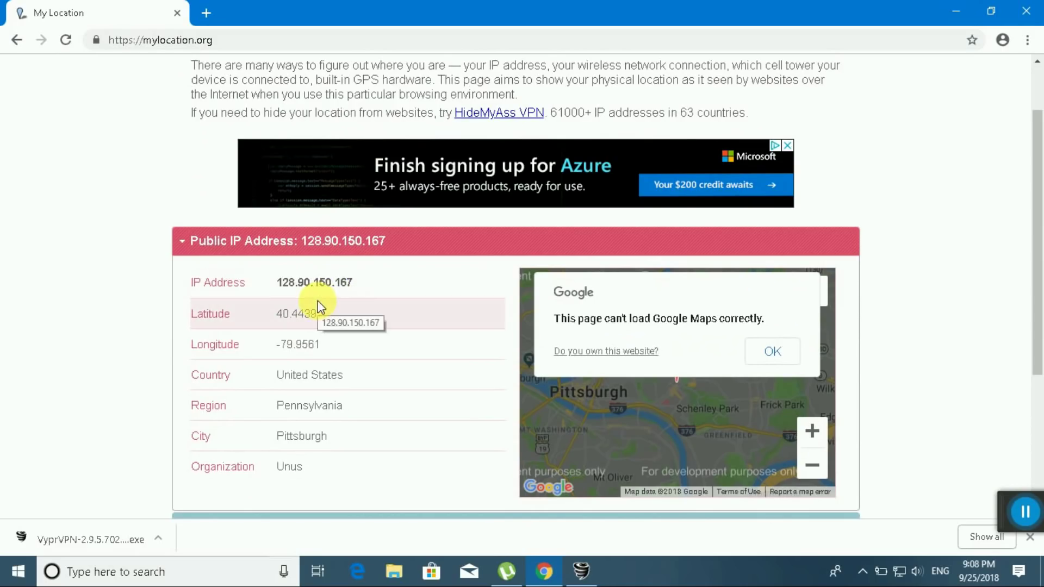
scroll(289, 307, up, 2)
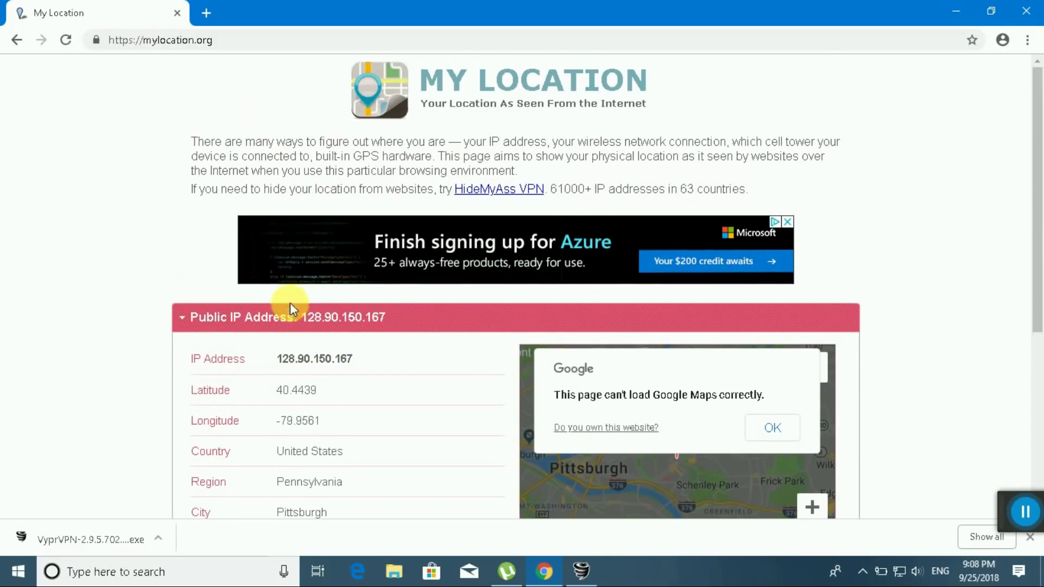
- Return to the Google results for "where is my location" and look through the other location-finder sites
click(18, 44)
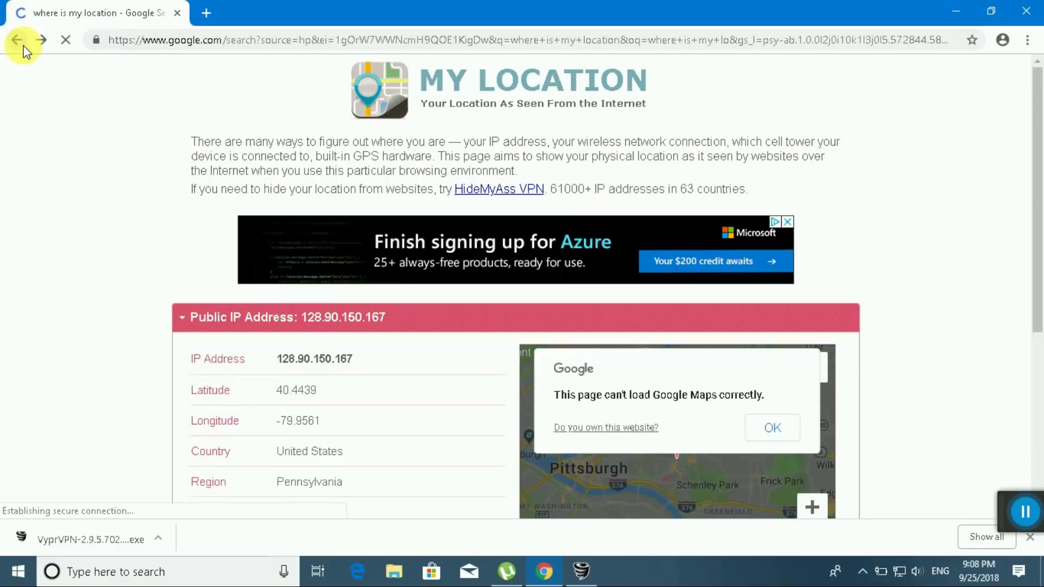
scroll(252, 277, down, 3)
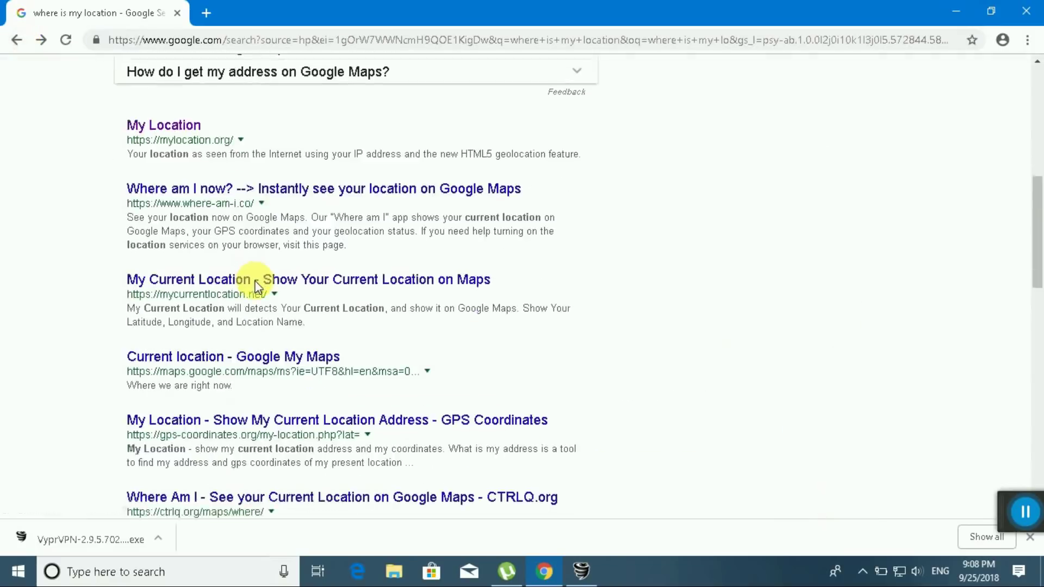
scroll(224, 284, down, 3)
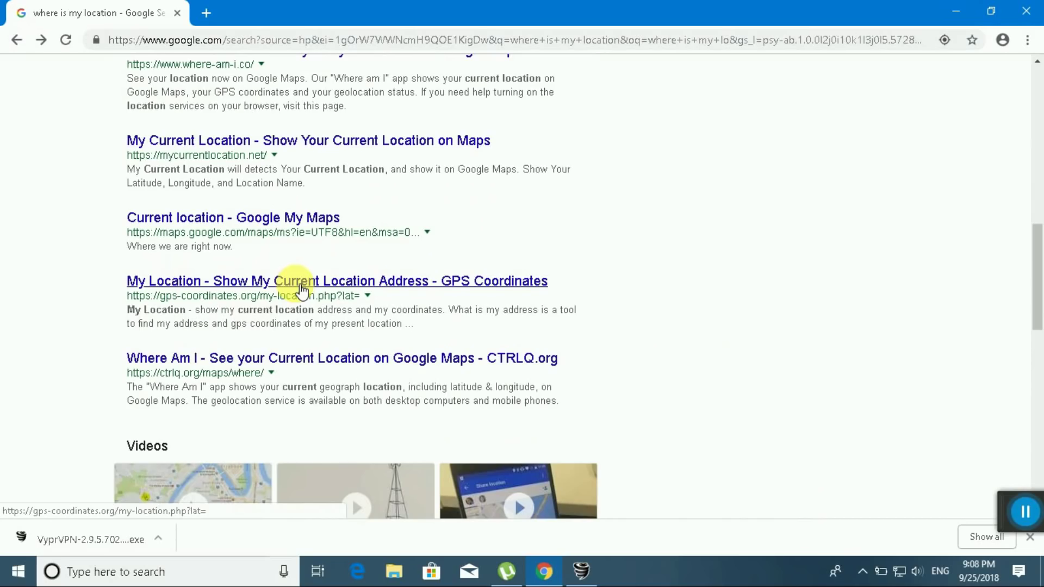
scroll(299, 291, down, 7)
scroll(299, 291, up, 15)
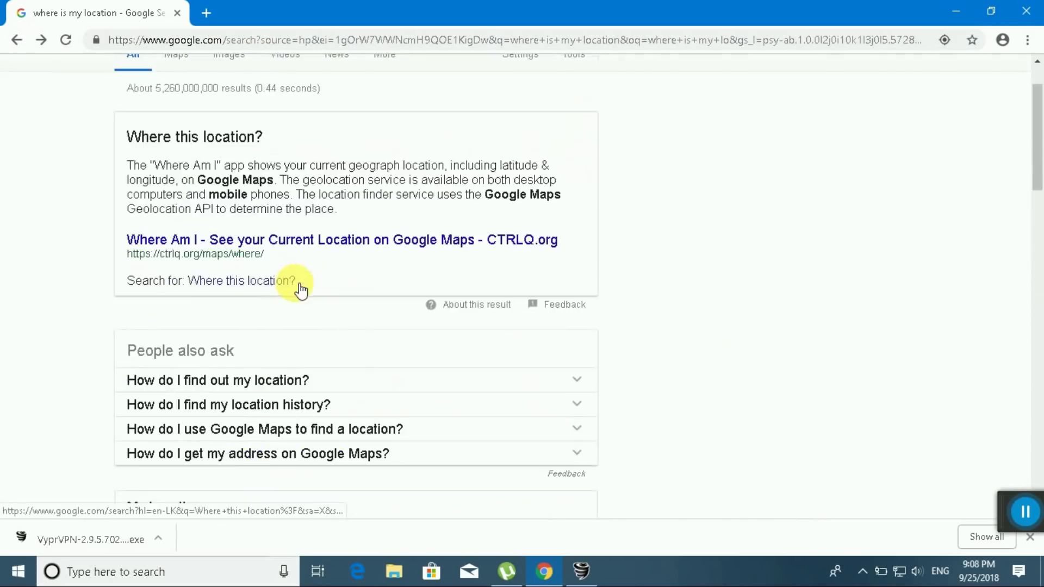
scroll(264, 234, up, 2)
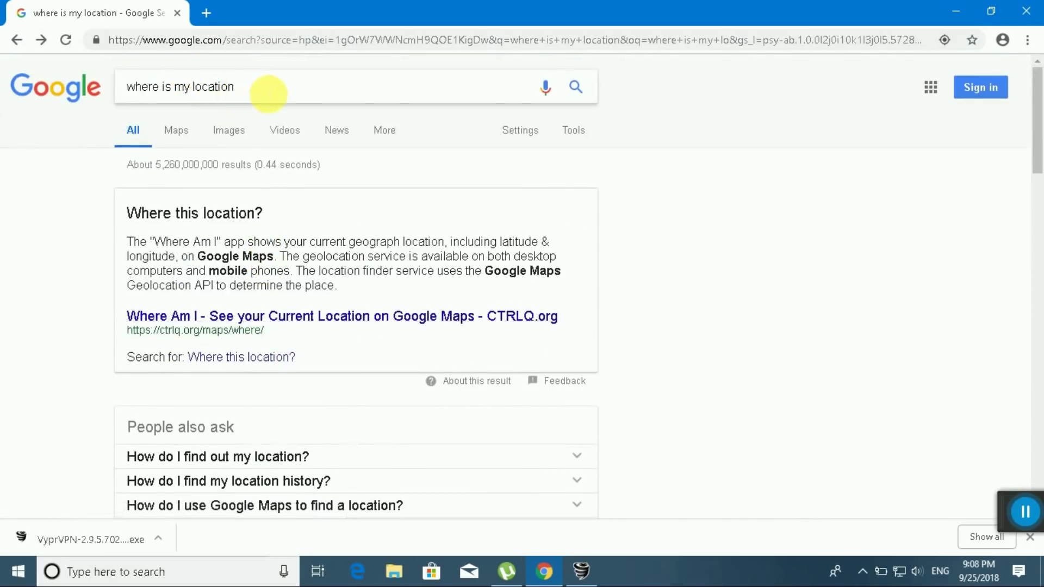
- Search Google for "what is my location" and look through the results
triple_click(268, 93)
text(w)
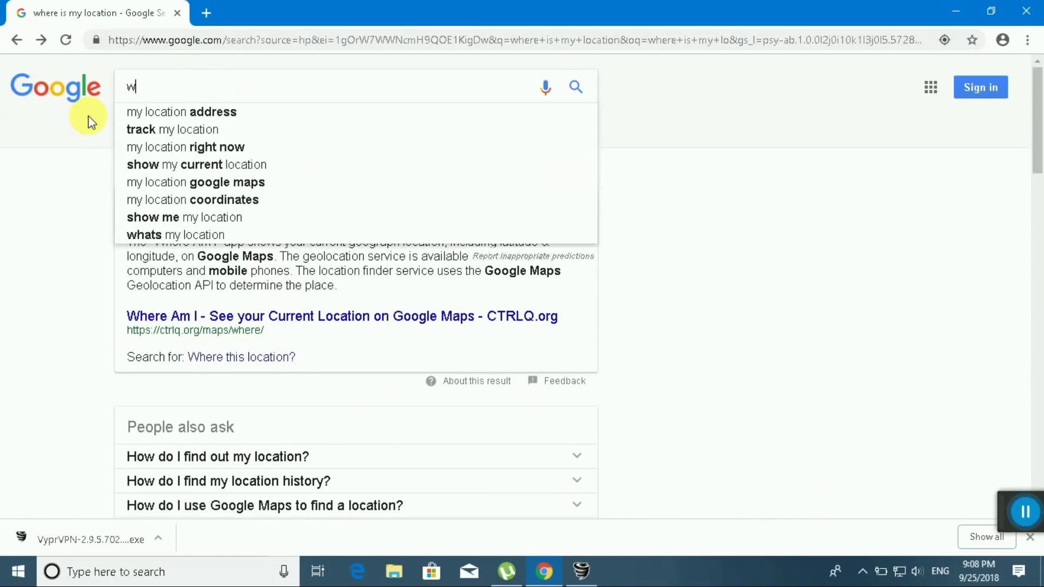
text(hat is)
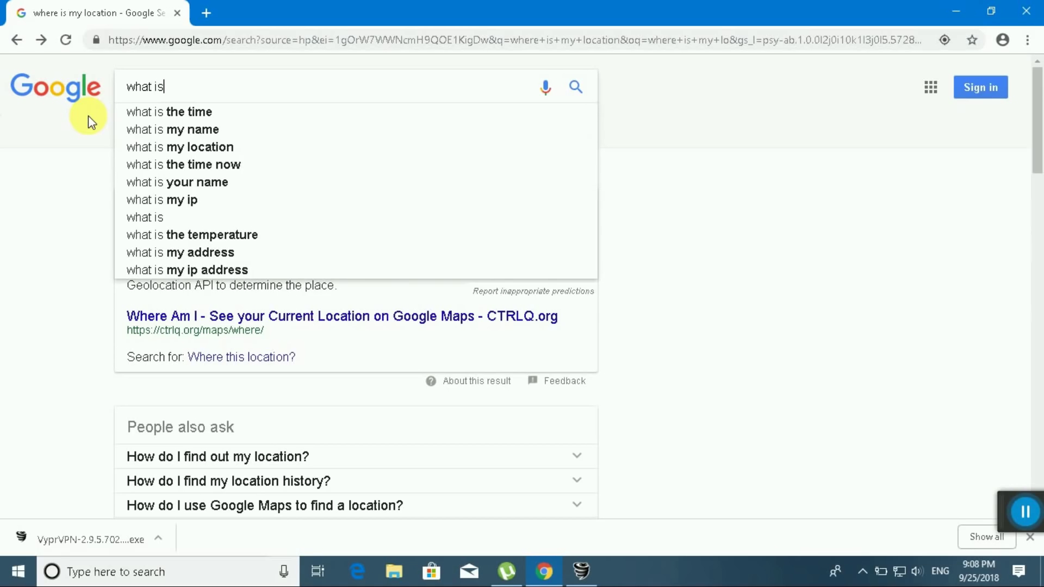
click(171, 149)
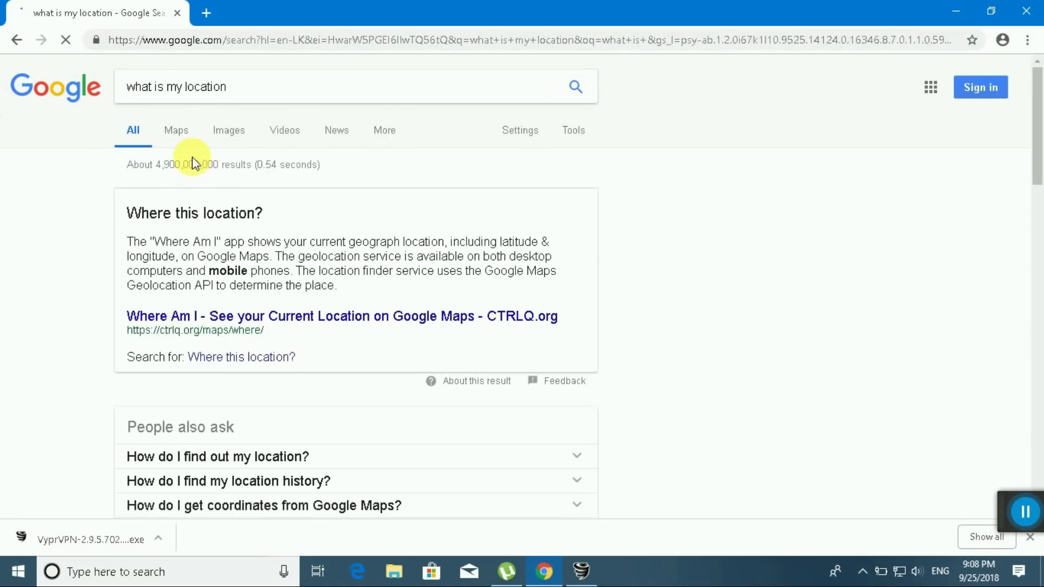
scroll(191, 184, down, 7)
scroll(187, 181, up, 3)
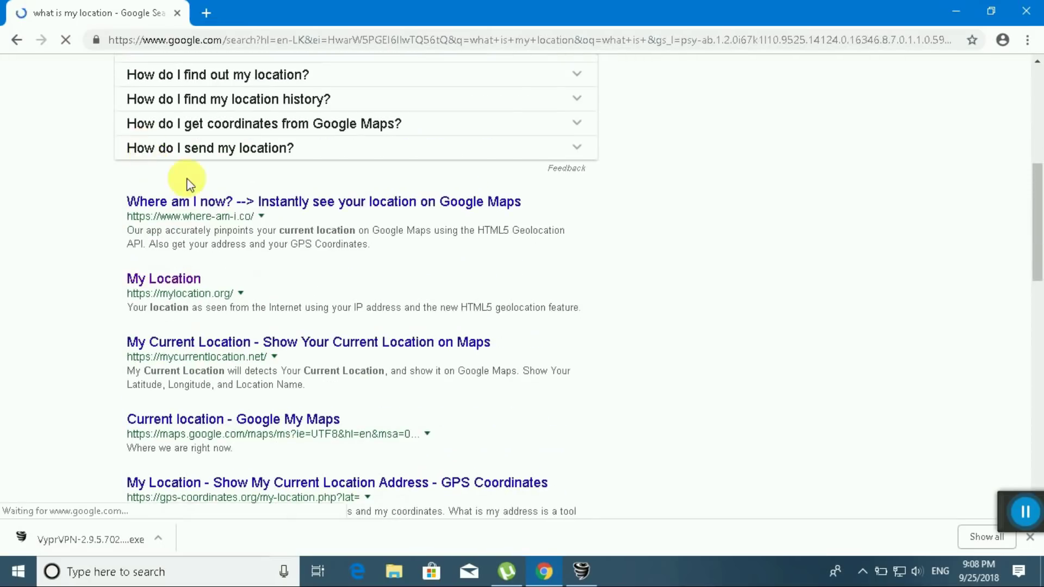
scroll(198, 209, down, 3)
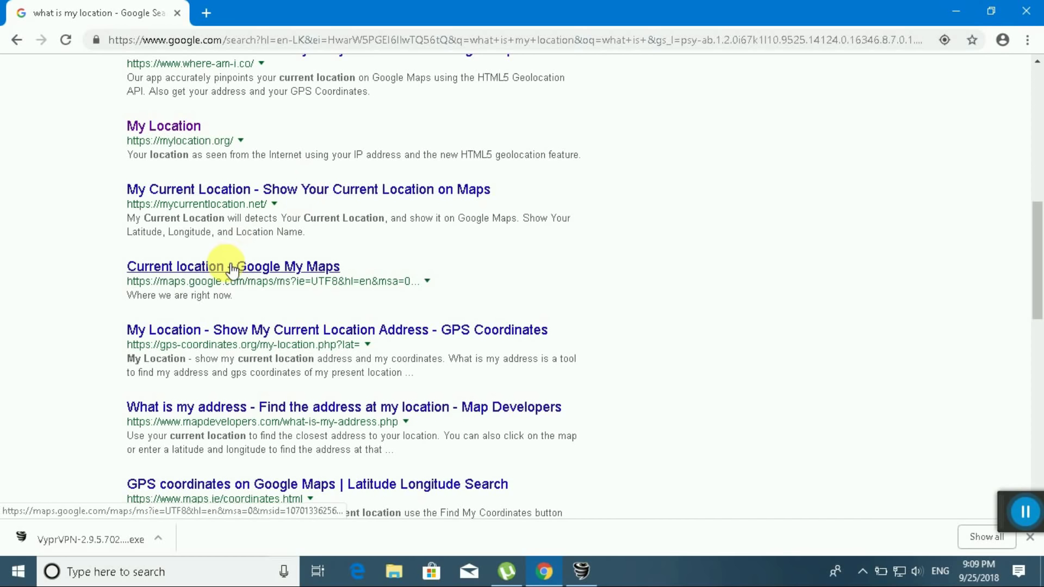
- Switch to VyprVPN and disconnect from the Austria server
click(1025, 511)
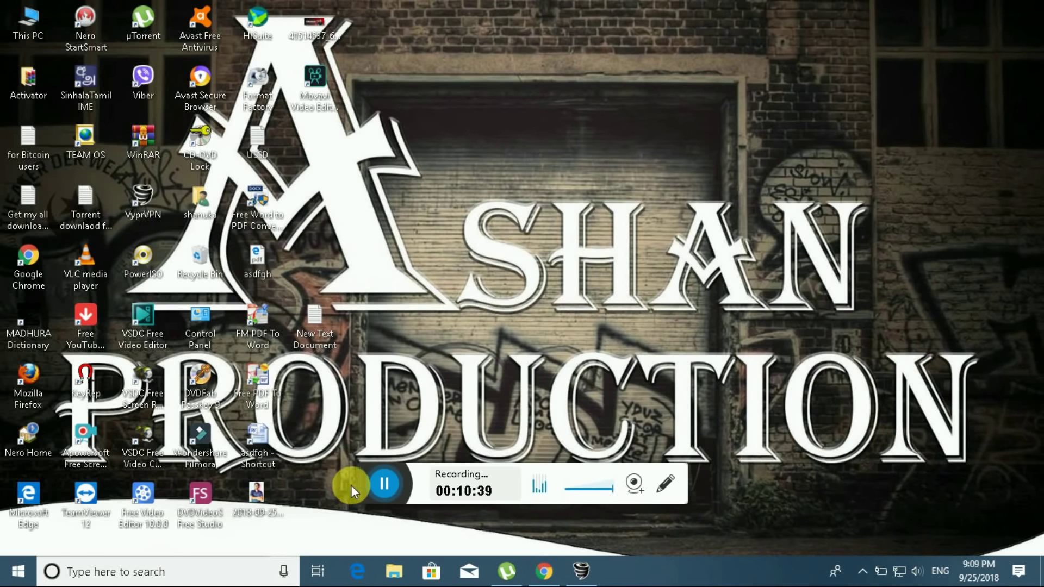
drag(369, 488, 946, 508)
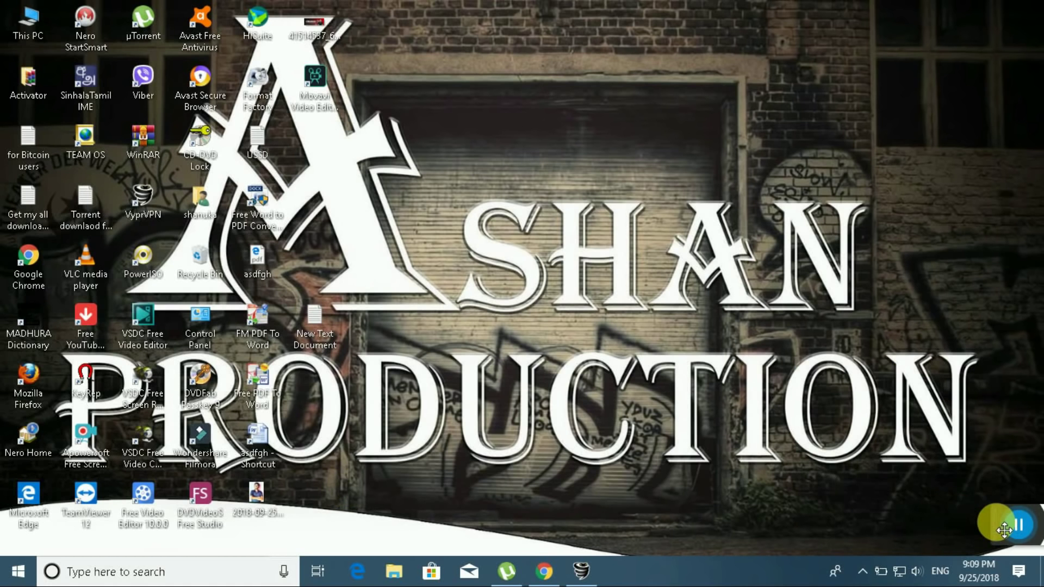
click(581, 571)
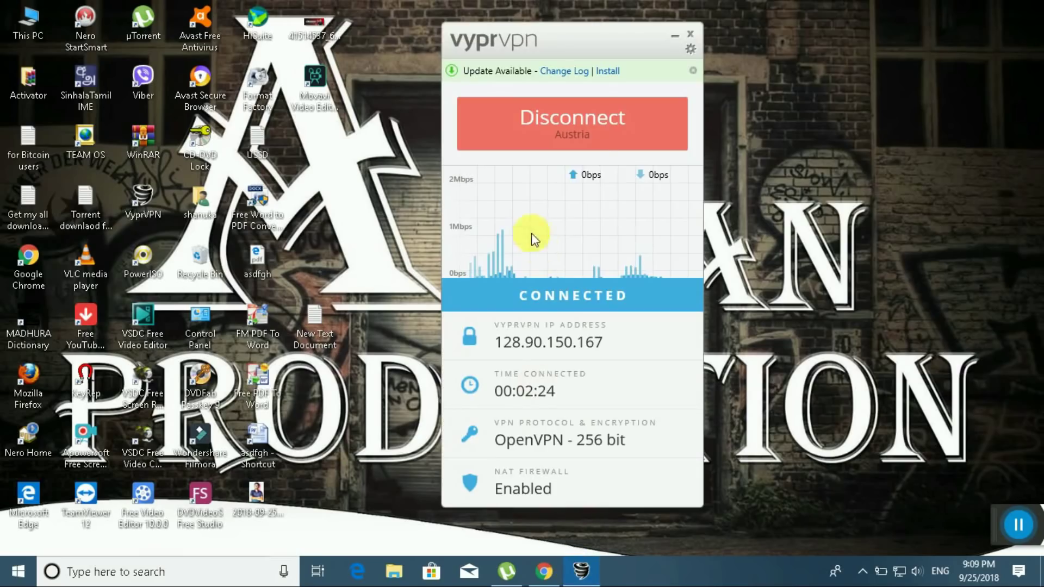
click(585, 120)
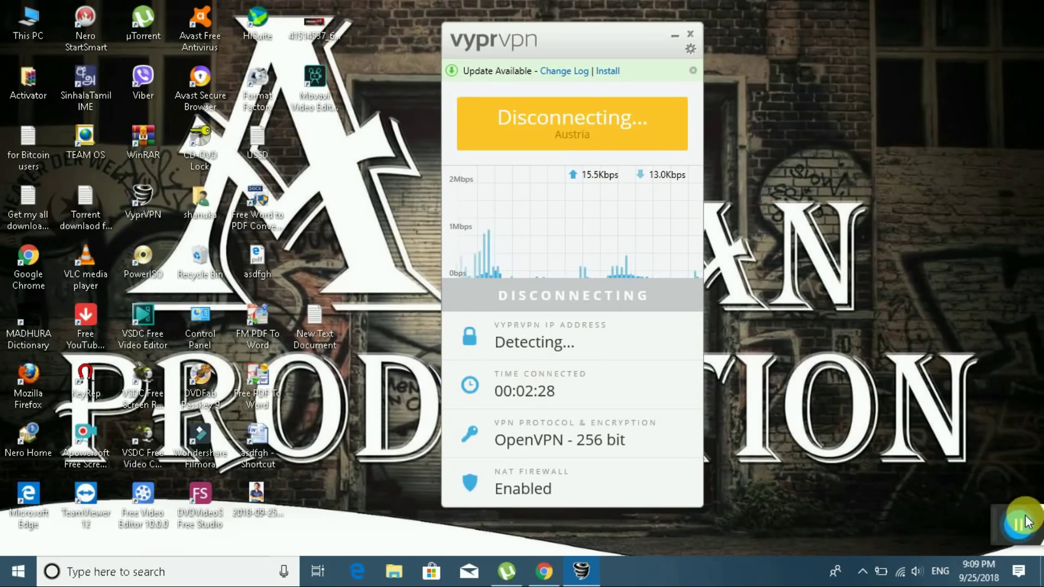
drag(1020, 530, 370, 495)
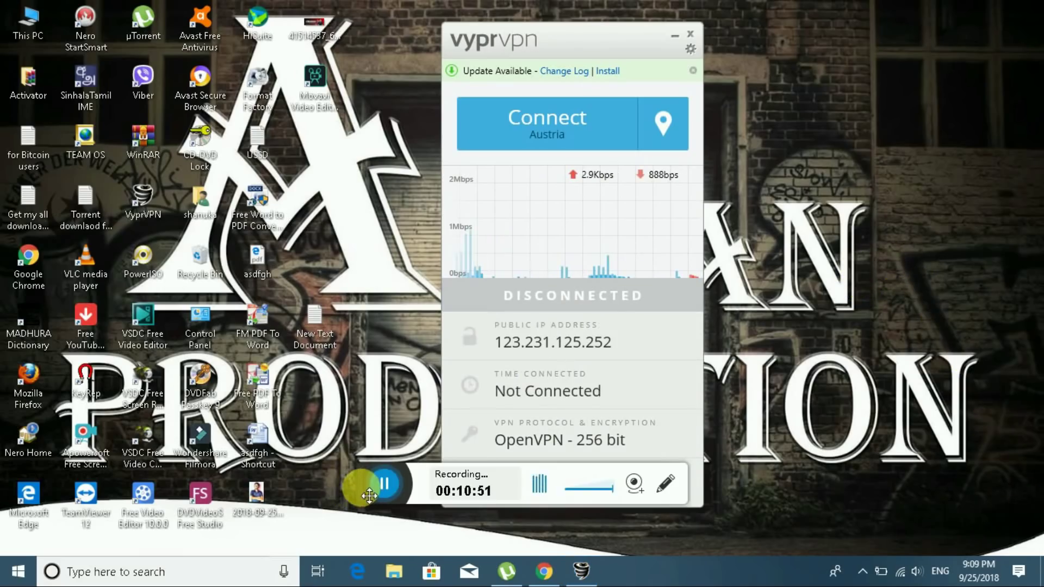
- Show all server locations and connect to the Brazil server
click(664, 124)
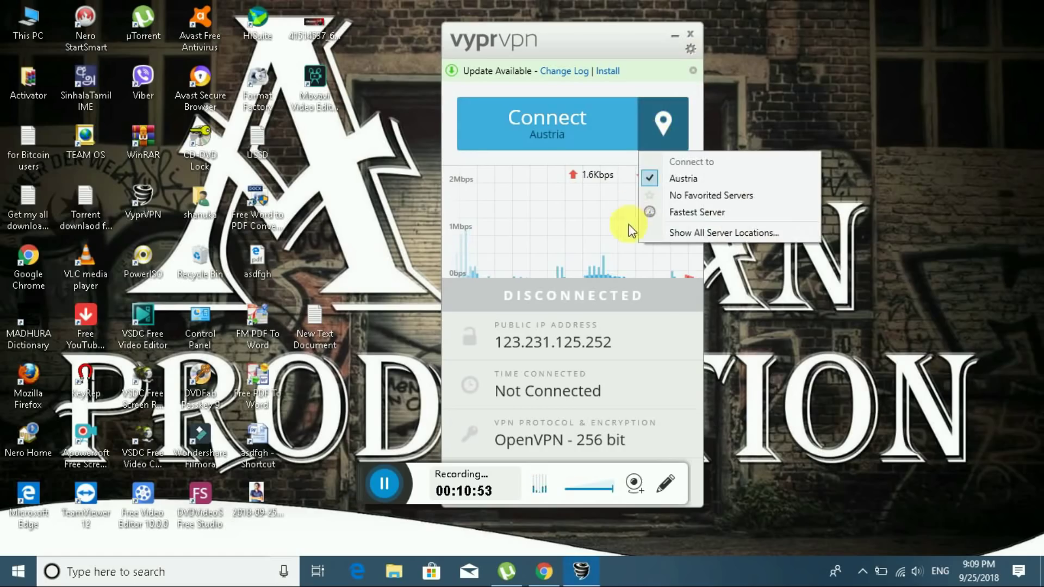
click(661, 233)
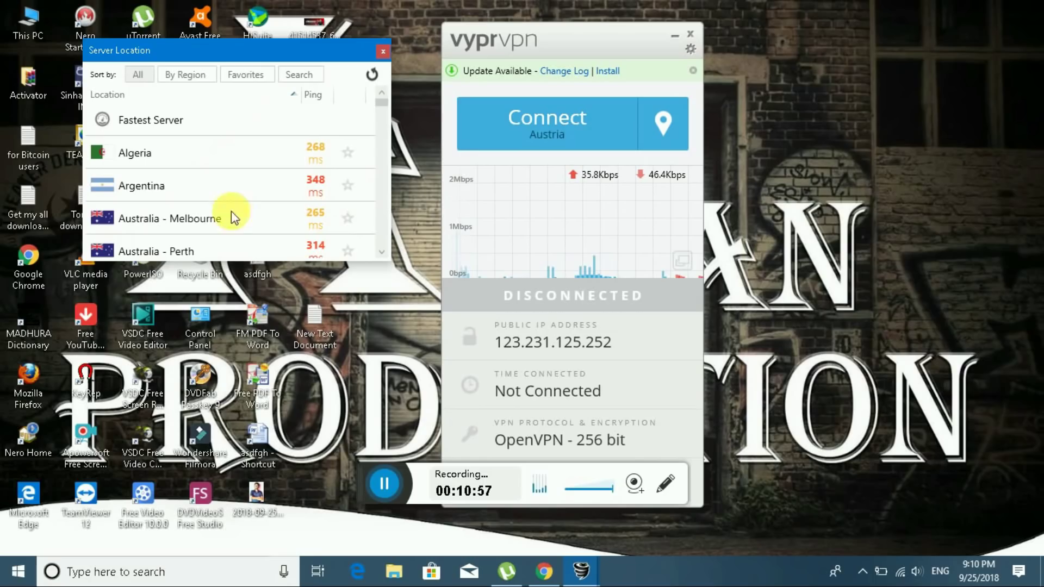
scroll(164, 184, down, 3)
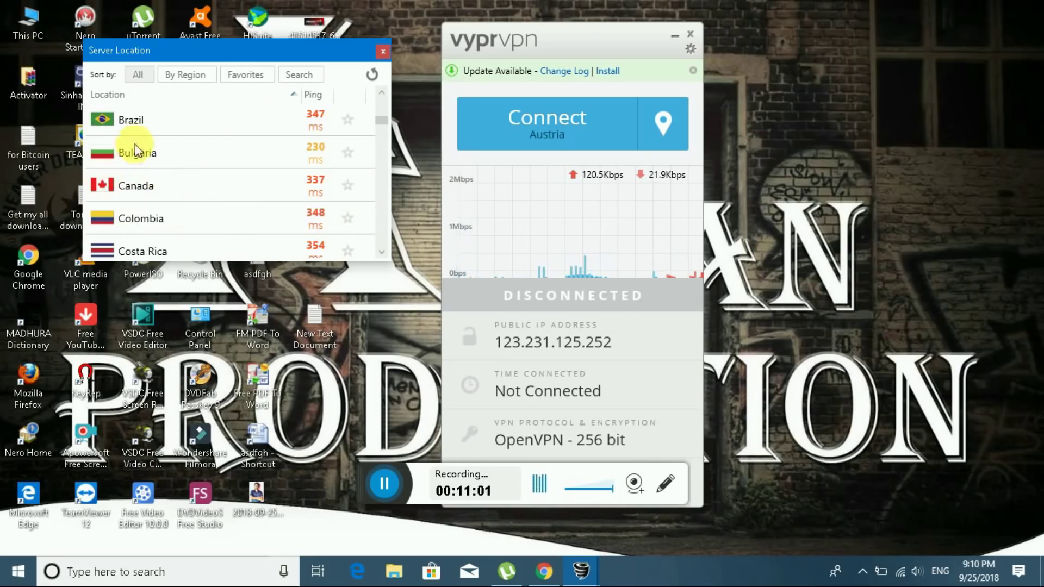
click(135, 123)
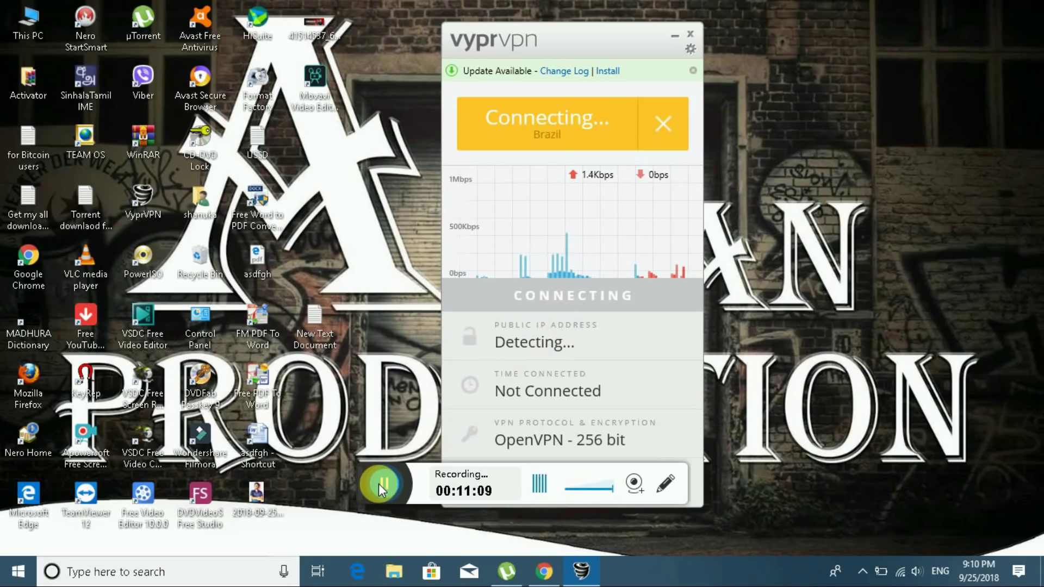
drag(361, 485, 1026, 519)
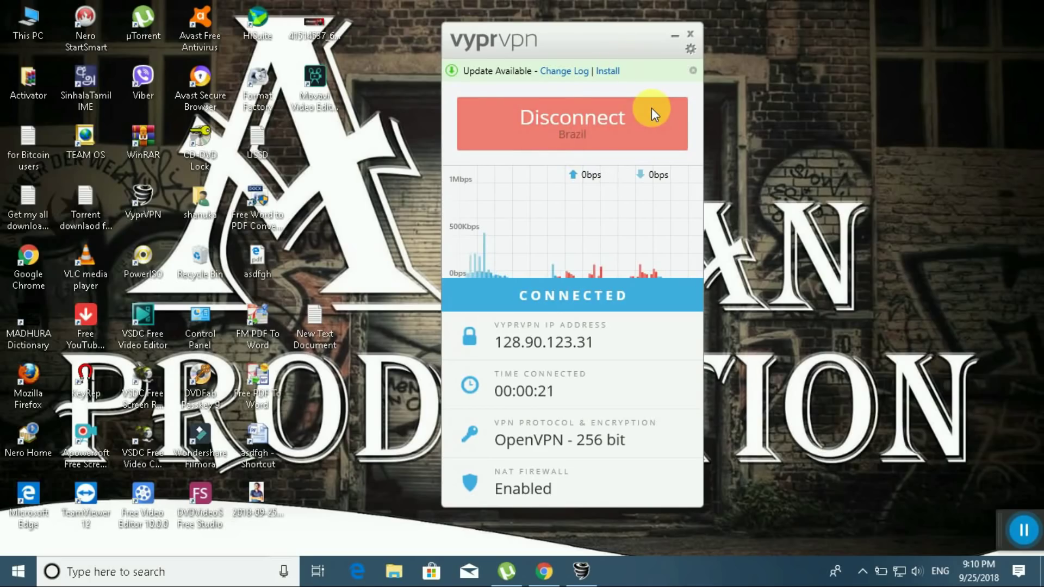
- Minimize the VyprVPN window and refresh the desktop
click(677, 35)
right_click(348, 177)
click(406, 221)
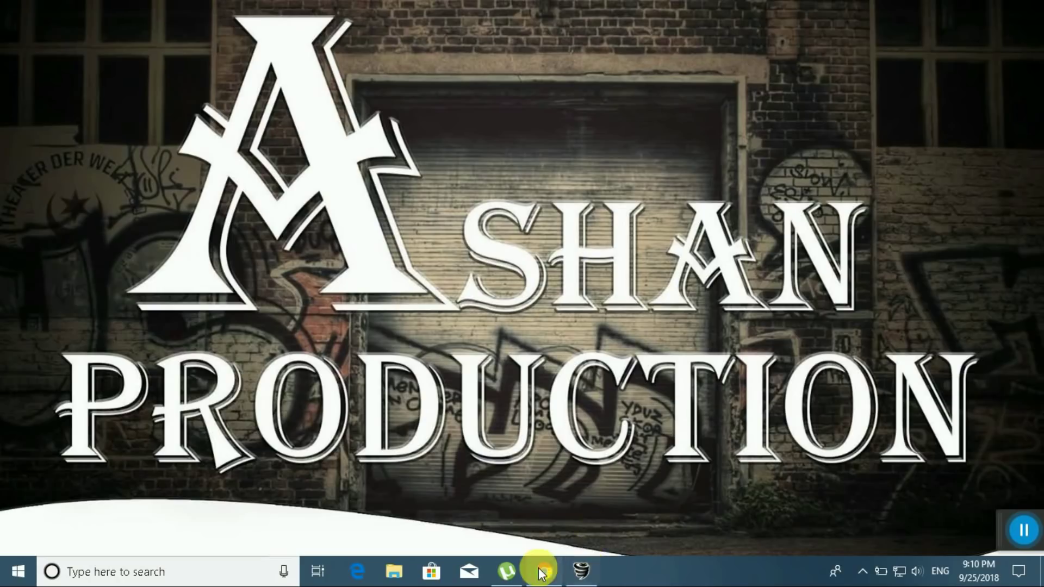
- Reload the My Location page in Google Chrome, check the reported IP address and country, and close the browser
click(542, 572)
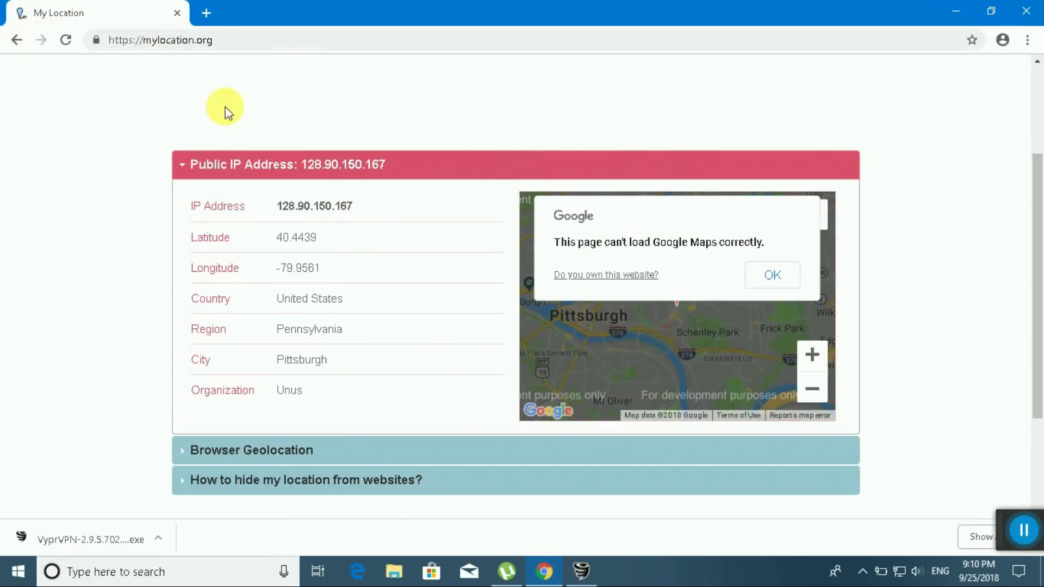
right_click(303, 76)
click(333, 131)
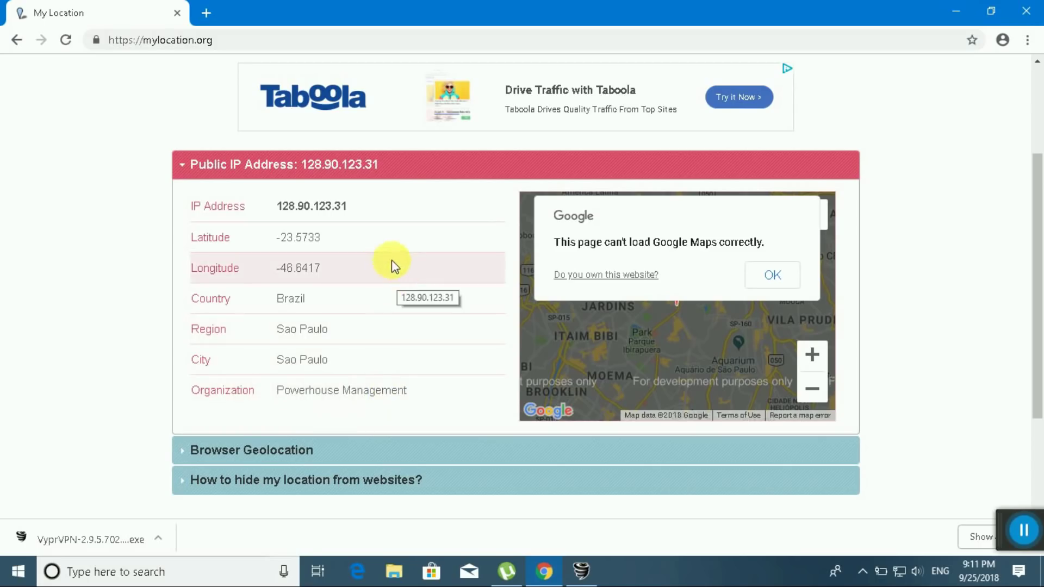
click(1027, 9)
- Refresh the desktop several times and reopen the VyprVPN window
right_click(482, 116)
click(512, 161)
right_click(457, 119)
click(503, 165)
right_click(469, 138)
click(511, 185)
right_click(472, 136)
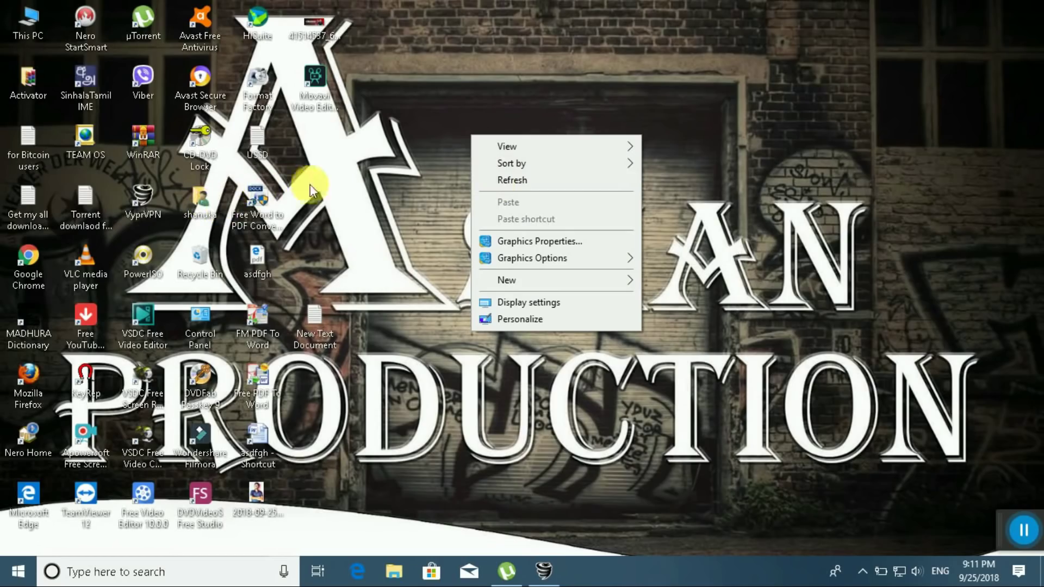
click(565, 181)
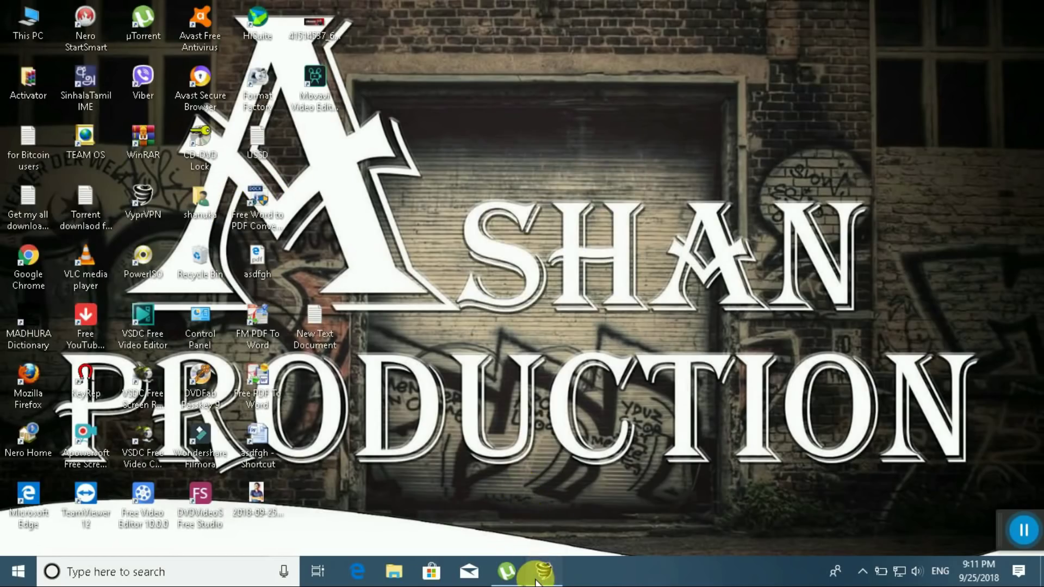
click(536, 580)
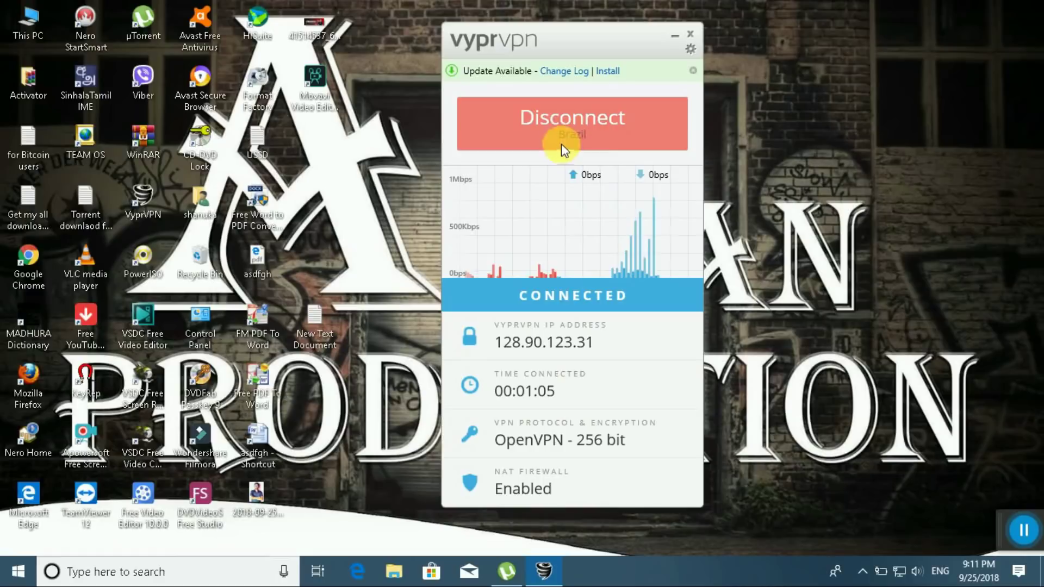